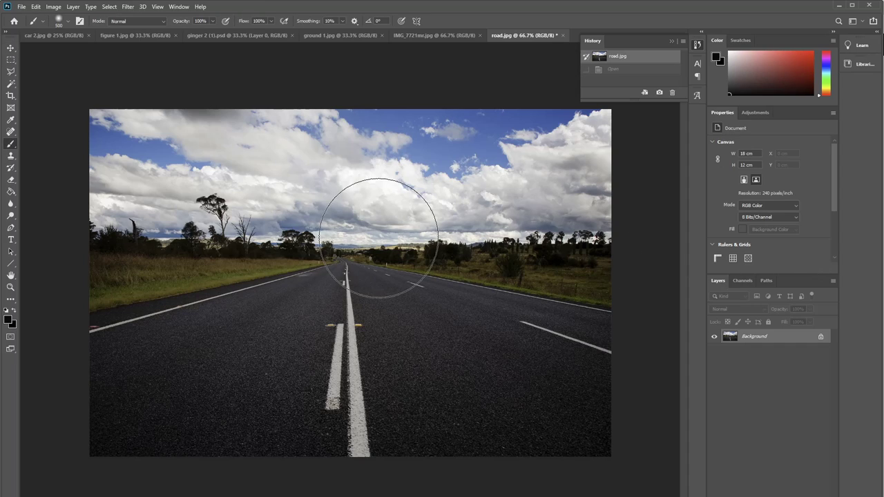
# - Select the Move tool and look through the corgi, figure and rally car photos
pyautogui.click(11, 47)
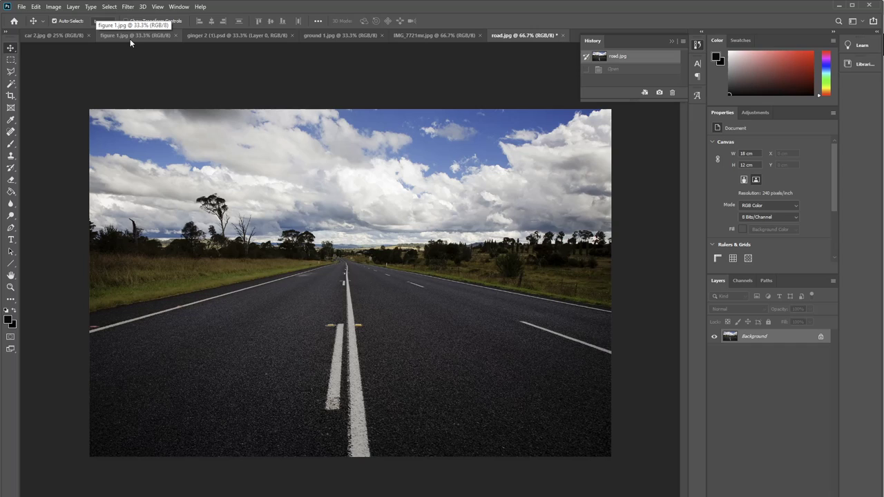
pyautogui.click(223, 38)
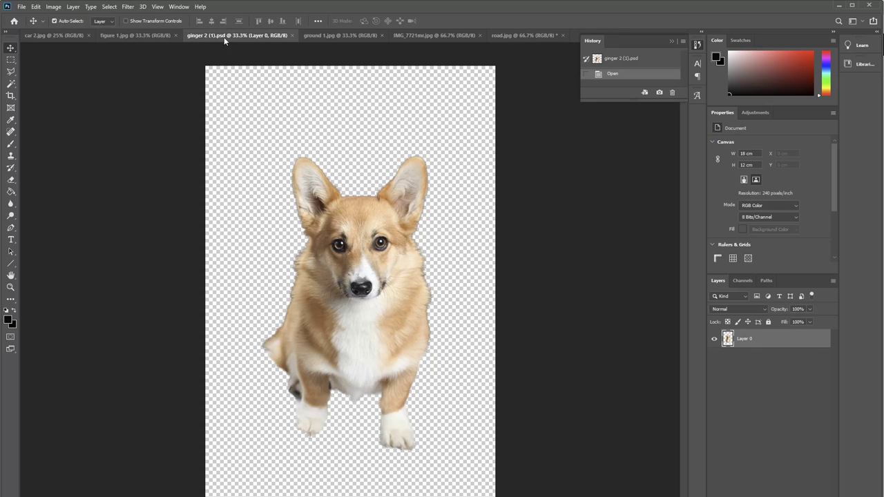
pyautogui.click(143, 35)
pyautogui.click(64, 37)
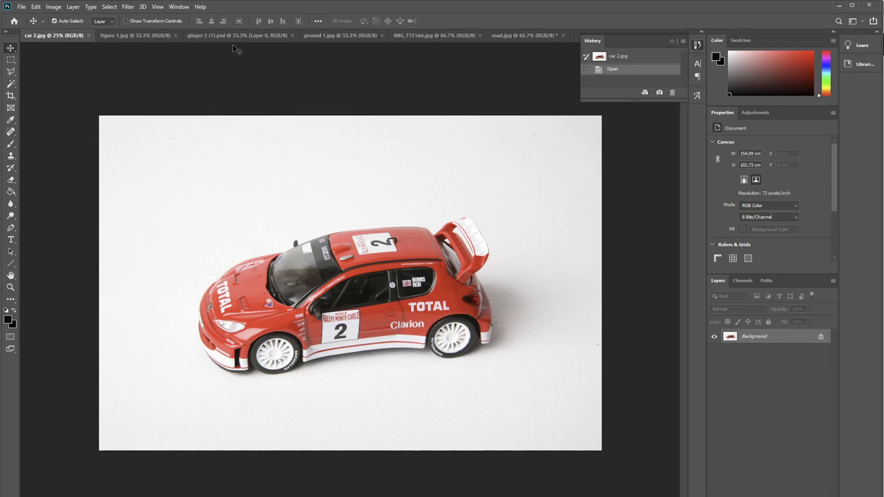
# - Look through the ground, cockatoo and road photos, ending on the cockatoo photo IMG_7721mr.jpg
pyautogui.click(320, 38)
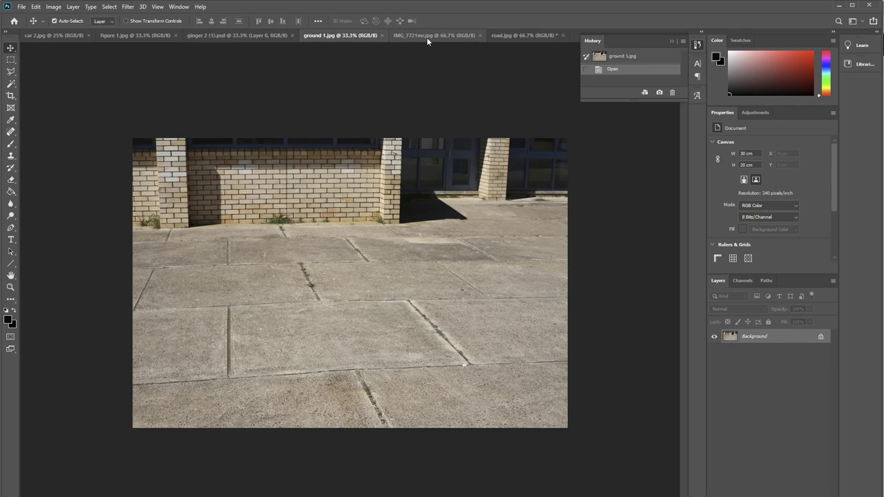
pyautogui.click(427, 37)
pyautogui.click(502, 38)
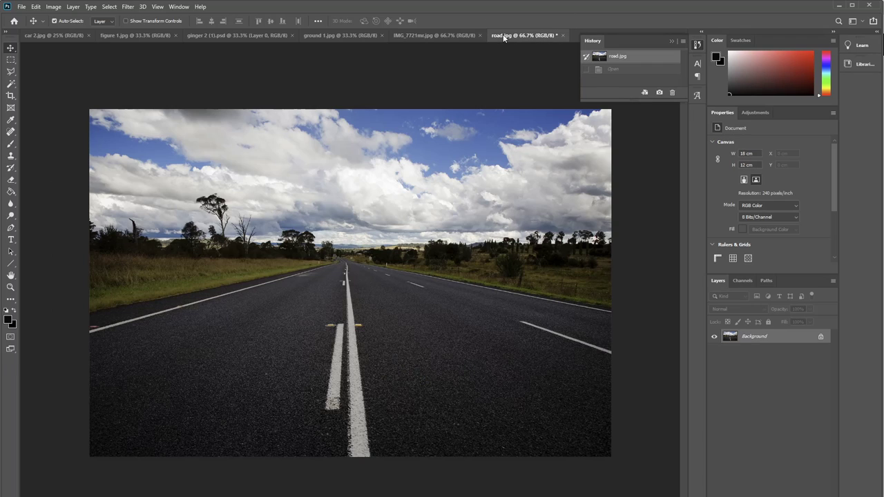
pyautogui.click(434, 35)
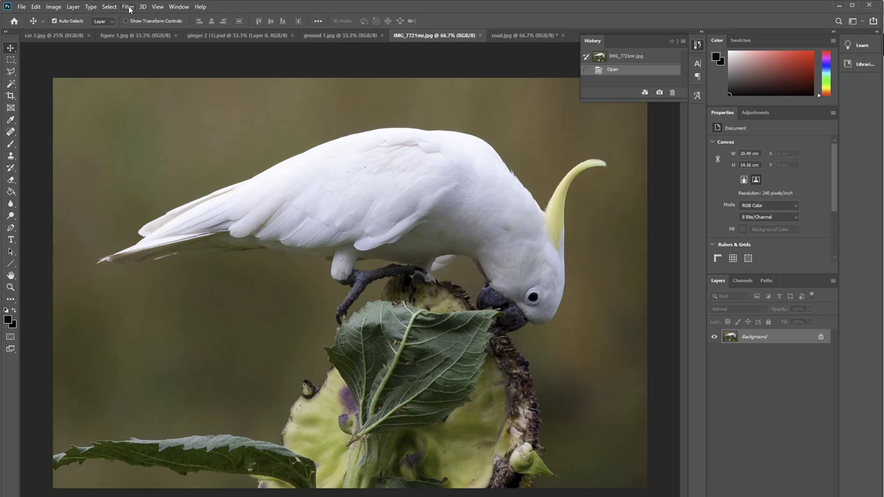
pyautogui.click(23, 8)
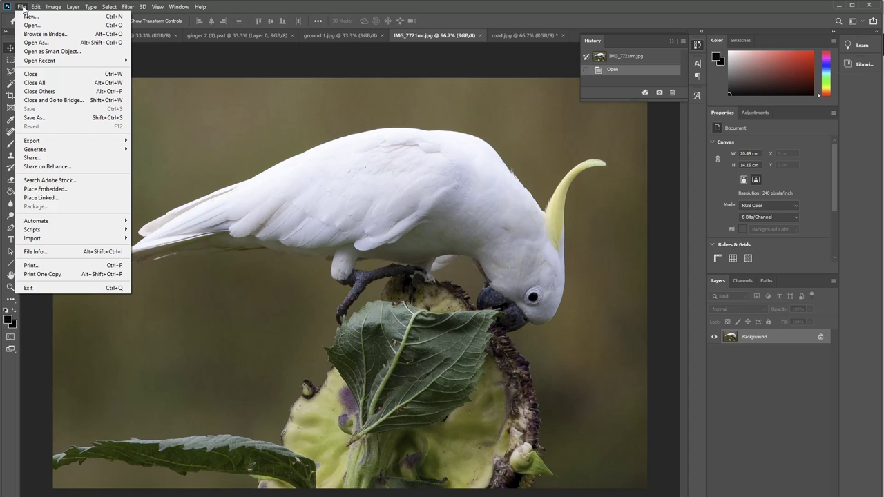
pyautogui.moveTo(32, 8)
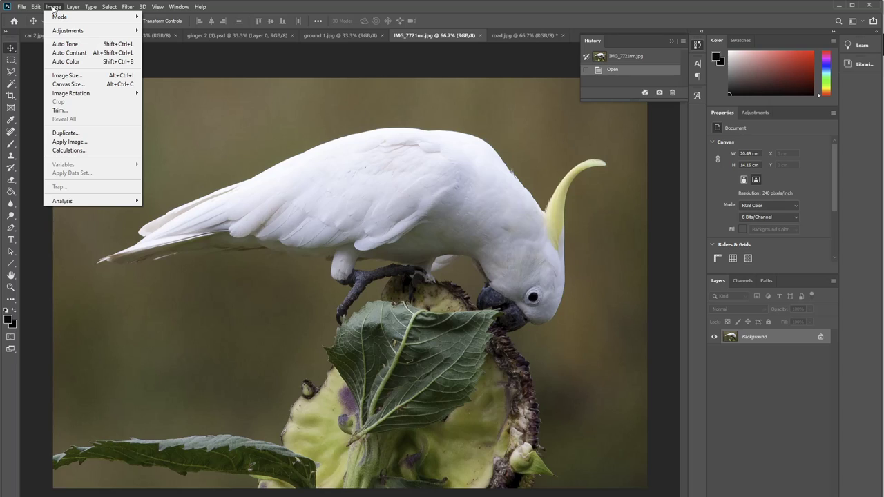
pyautogui.moveTo(60, 32)
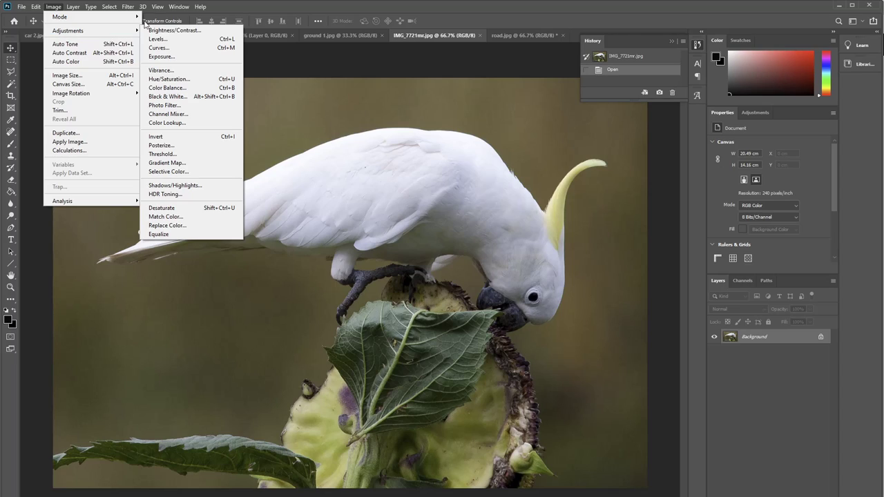
pyautogui.click(241, 10)
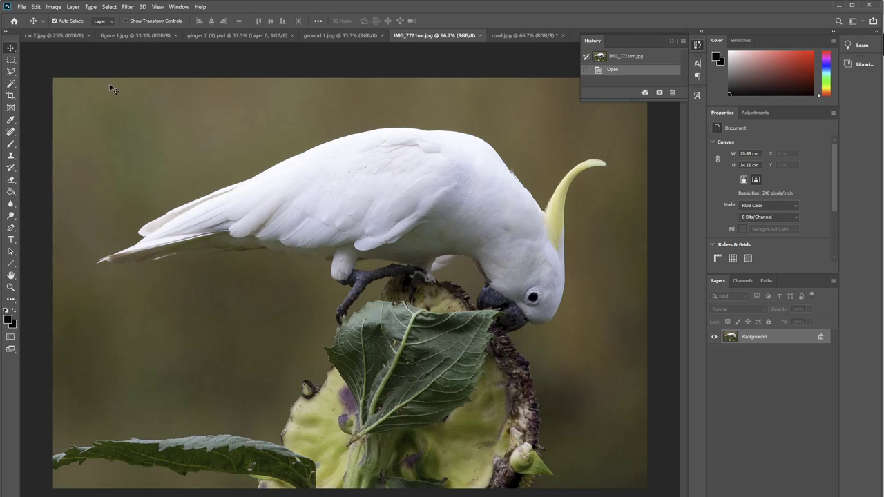
# - Bring up the Open dialog and scroll through the BEARDY 18 to 21_05_18 folder
pyautogui.click(21, 7)
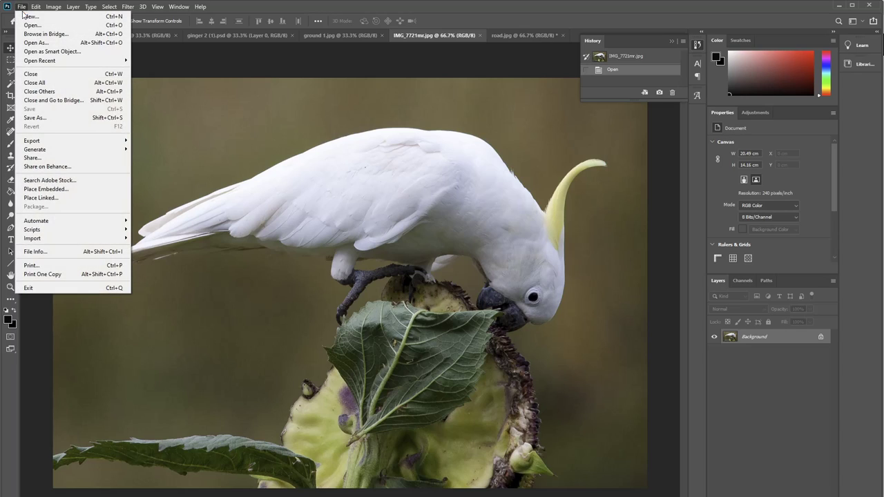
pyautogui.click(31, 26)
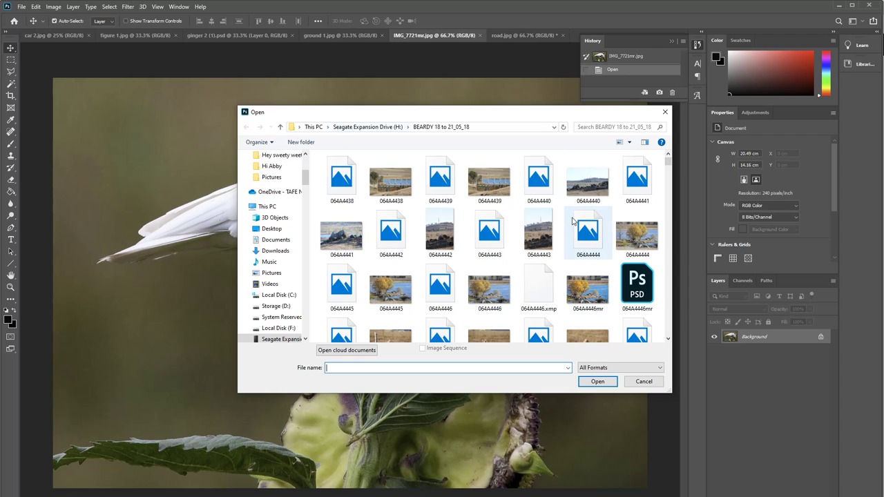
pyautogui.scroll(-5, 572, 222)
pyautogui.scroll(-10, 571, 223)
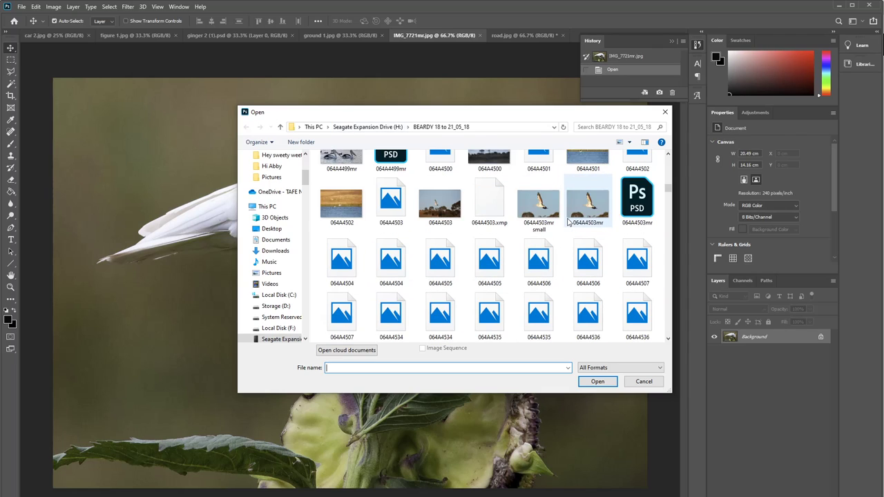
pyautogui.scroll(-5, 567, 222)
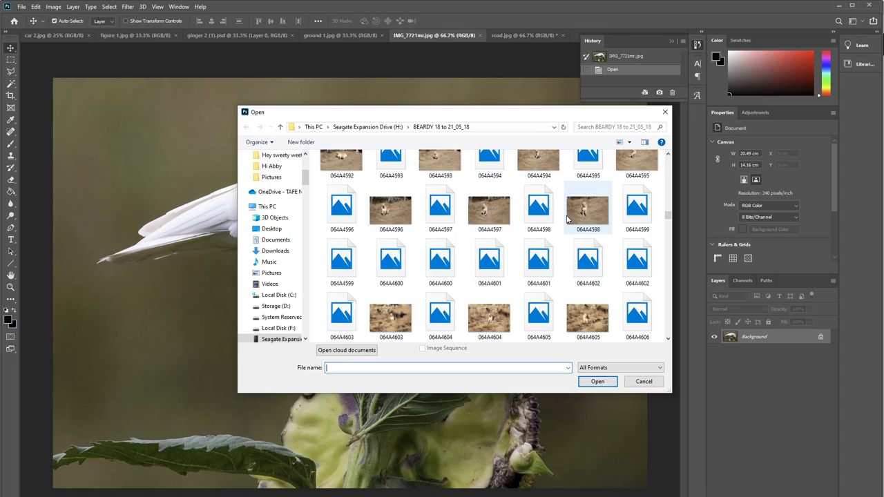
pyautogui.scroll(-2, 567, 219)
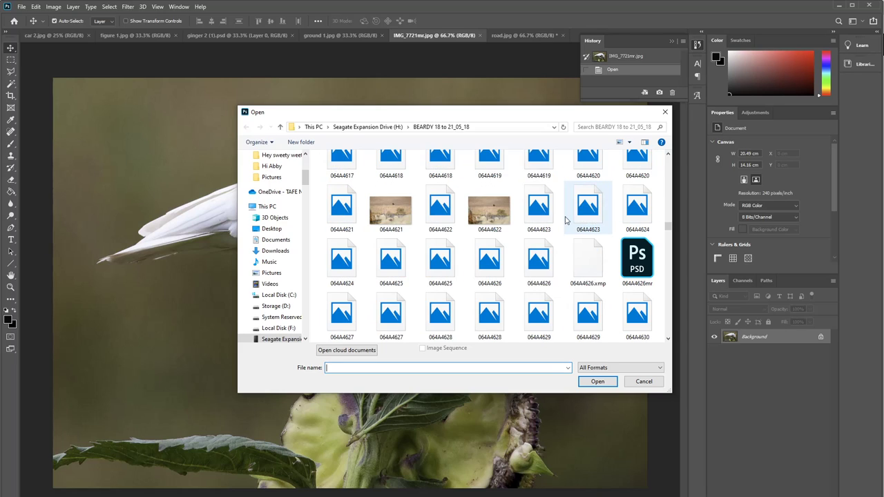
pyautogui.scroll(-2, 566, 220)
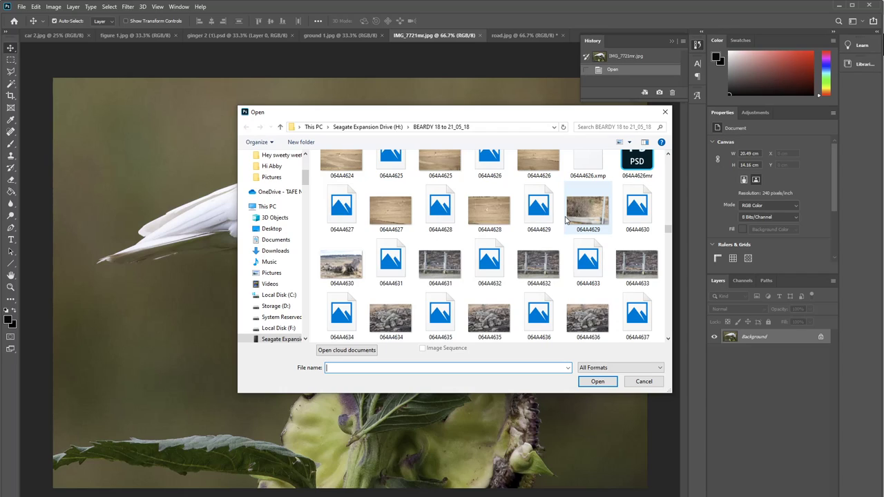
# - Locate photo 064A4642 in the folder and open it
pyautogui.scroll(1, 565, 219)
pyautogui.scroll(2, 565, 220)
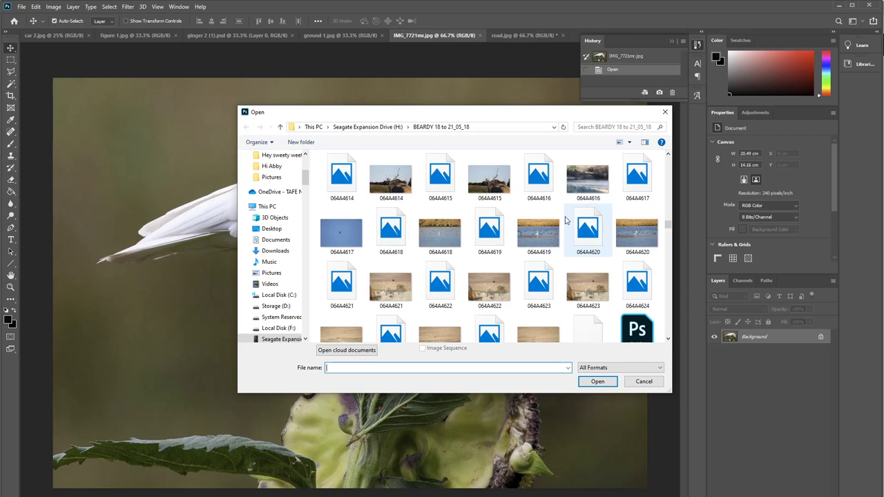
pyautogui.scroll(-4, 565, 220)
pyautogui.scroll(-2, 565, 219)
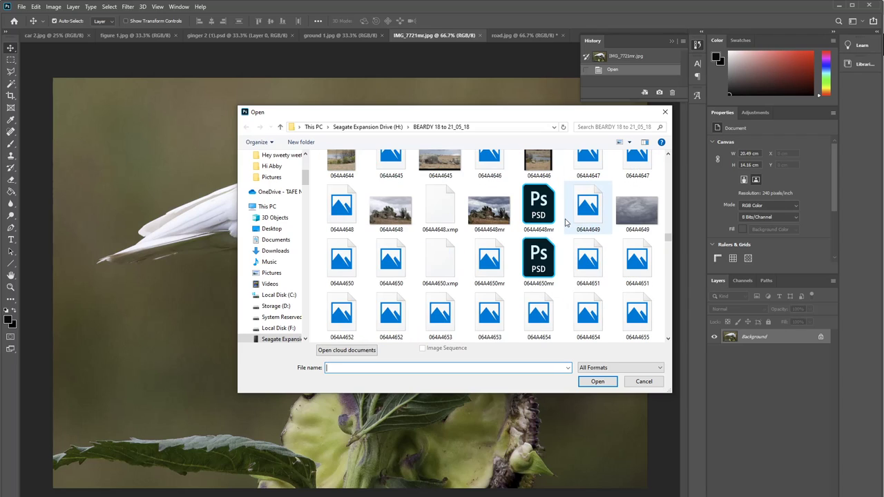
pyautogui.scroll(-4, 565, 221)
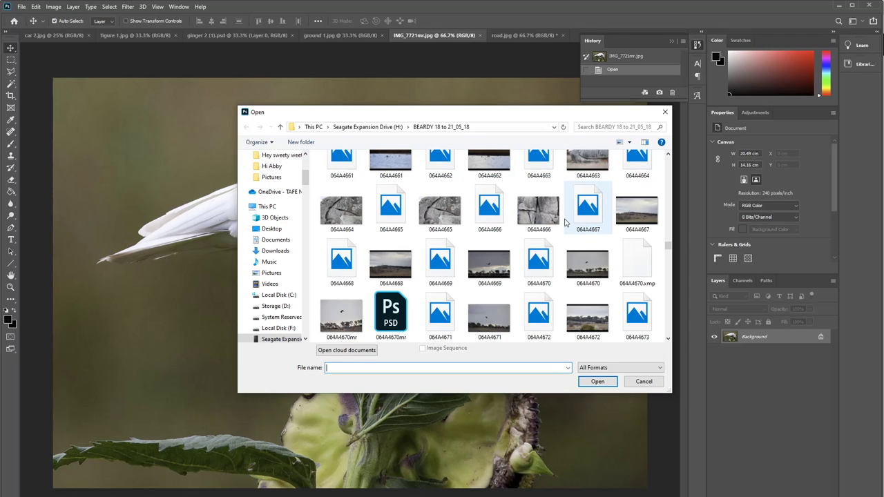
pyautogui.scroll(3, 565, 221)
pyautogui.scroll(2, 564, 219)
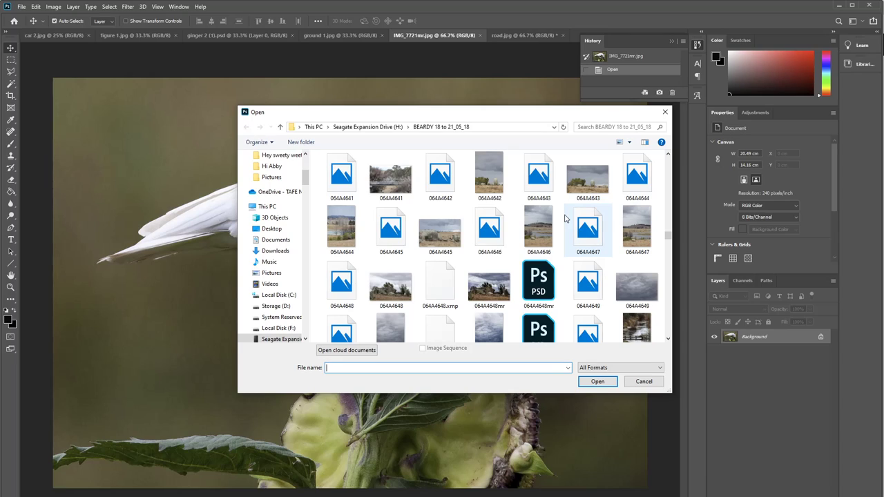
pyautogui.click(497, 183)
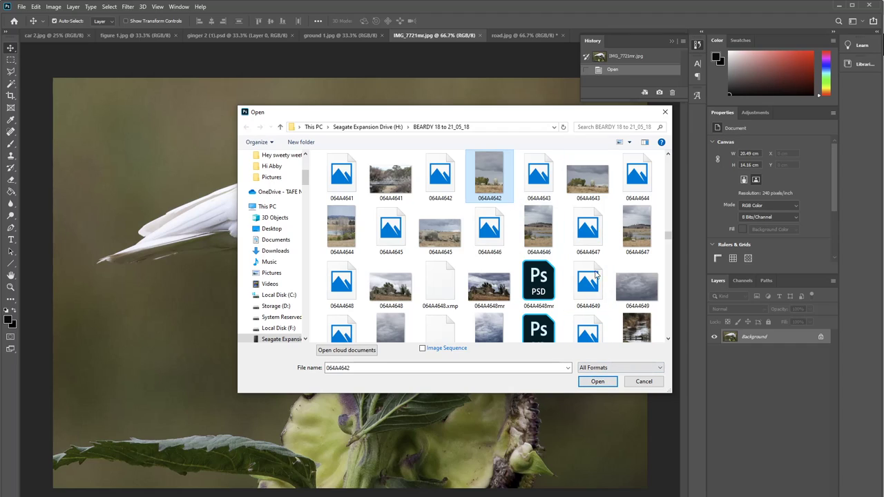
pyautogui.click(607, 384)
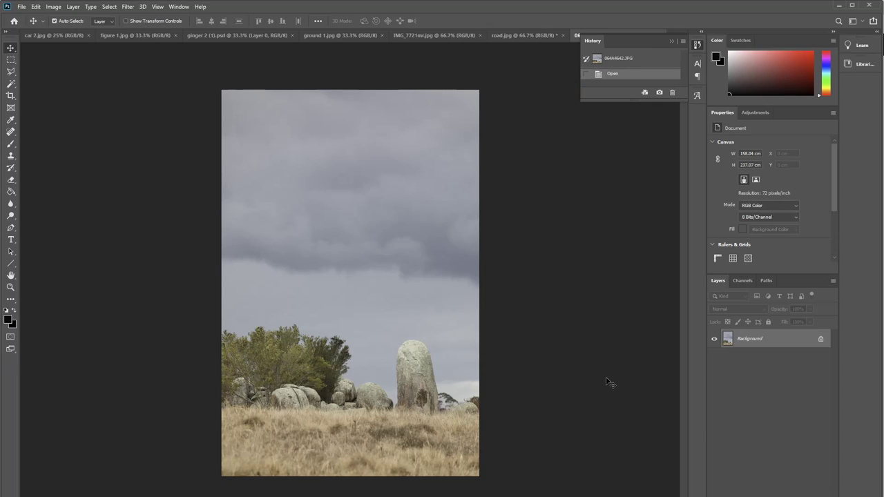
# - Flip through the car, figure, corgi, ground and cockatoo photo tabs
pyautogui.click(56, 35)
pyautogui.click(128, 34)
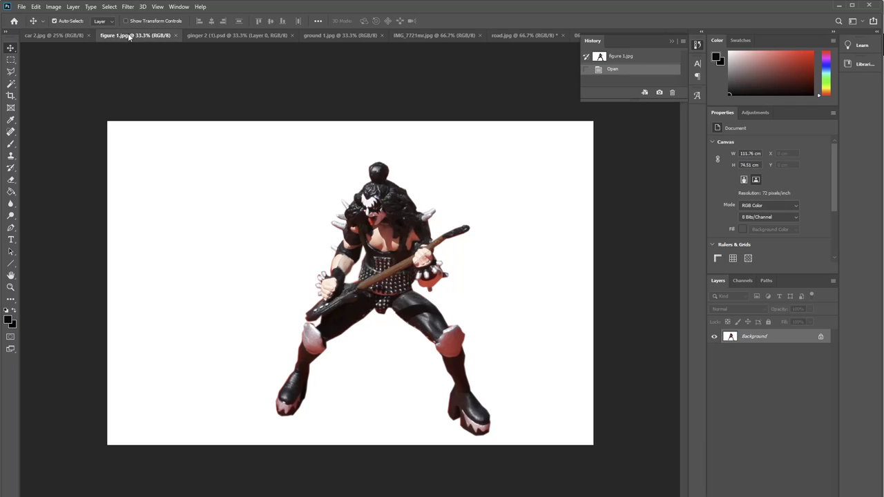
pyautogui.click(219, 33)
pyautogui.click(315, 35)
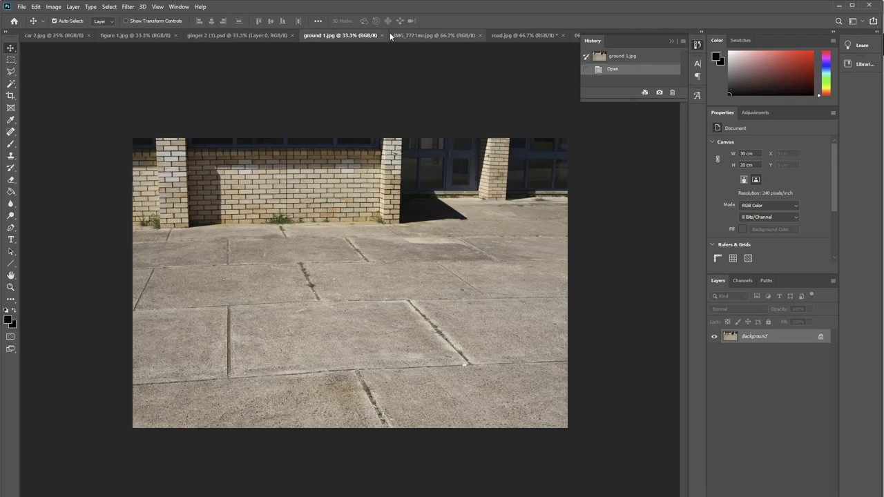
pyautogui.click(423, 32)
# - Check the road photo, collapse the floating History panel, and show 064A4642.JPG
pyautogui.click(519, 33)
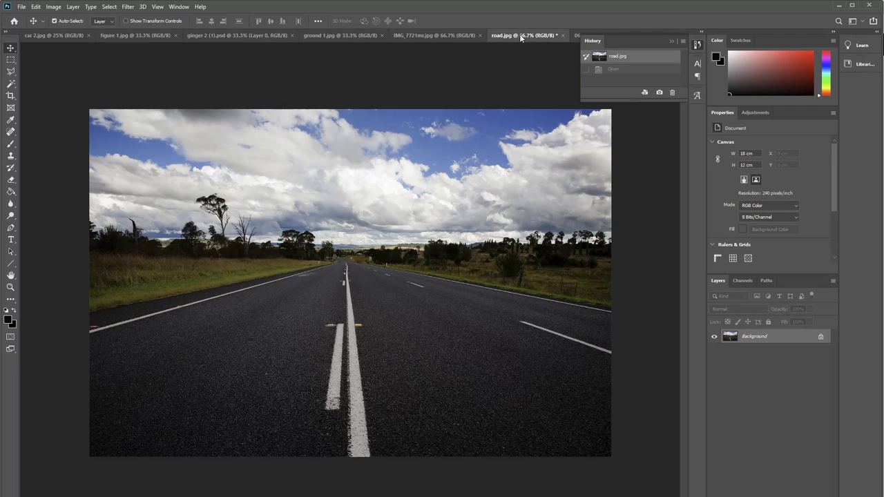
pyautogui.click(670, 41)
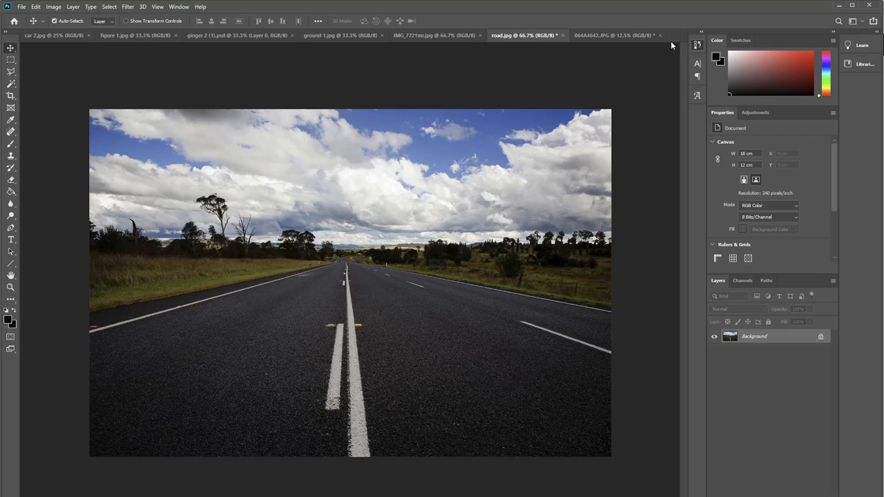
pyautogui.click(620, 36)
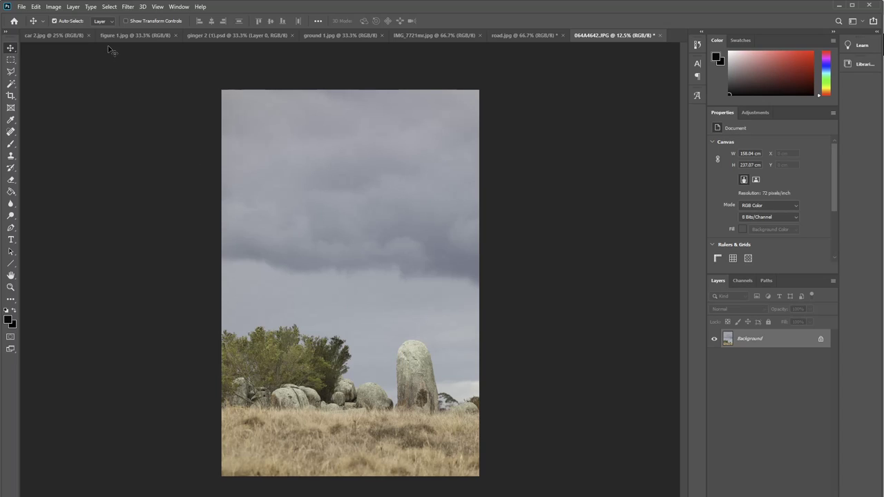
# - Open Image > Adjustments > Levels on 064A4642.JPG and move the dialog beside the photo
pyautogui.click(54, 7)
pyautogui.moveTo(62, 32)
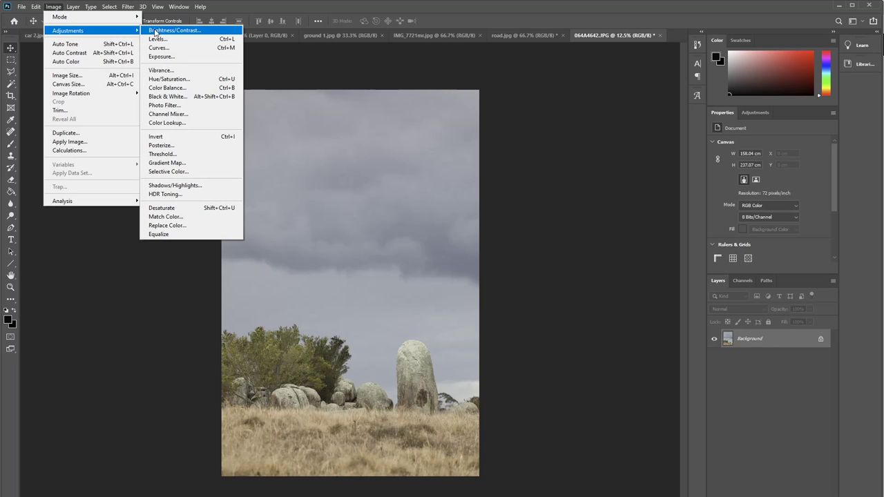
pyautogui.click(158, 39)
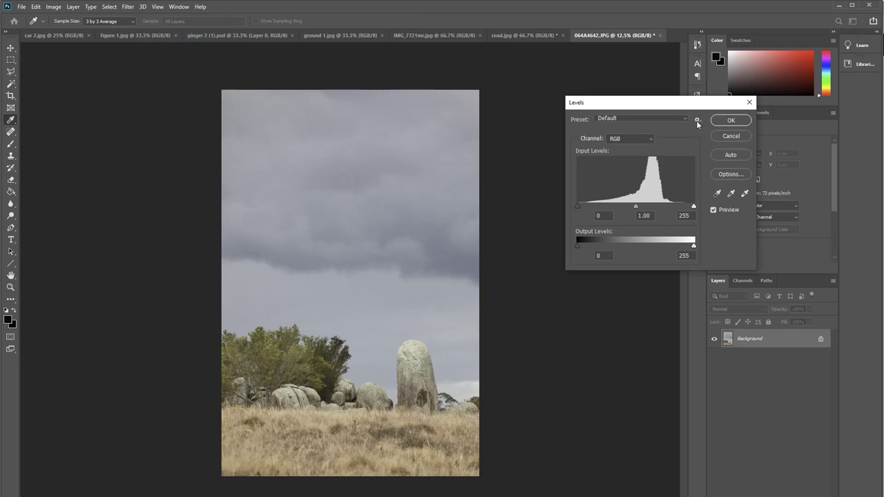
pyautogui.moveTo(683, 109); pyautogui.dragTo(609, 126)
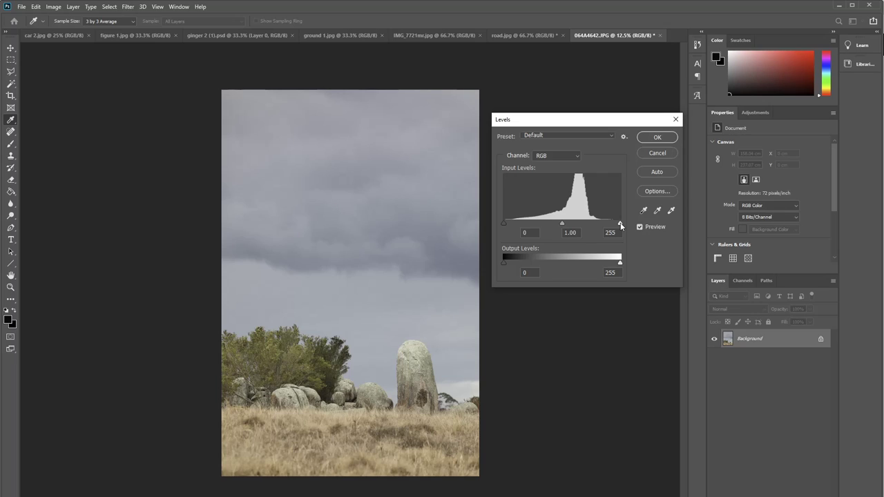
# - Set the Levels input white point to 215 and black point to 26
pyautogui.moveTo(620, 225); pyautogui.dragTo(601, 222)
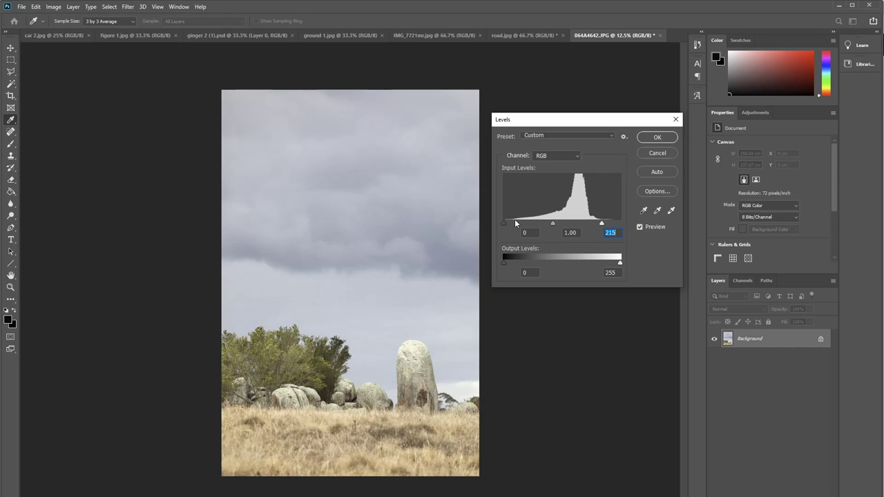
pyautogui.moveTo(504, 223); pyautogui.dragTo(514, 227)
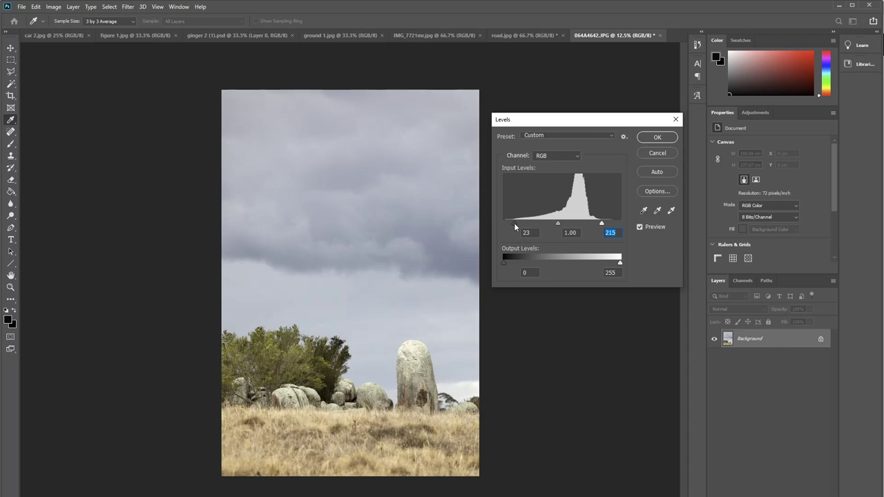
pyautogui.click(513, 222)
pyautogui.moveTo(514, 223); pyautogui.dragTo(512, 223)
pyautogui.moveTo(513, 223)
pyautogui.mouseDown()
pyautogui.moveTo(538, 221)
pyautogui.moveTo(515, 227)
pyautogui.mouseUp()
# - Toggle Preview to compare before and after, then apply the Levels adjustment
pyautogui.click(640, 227)
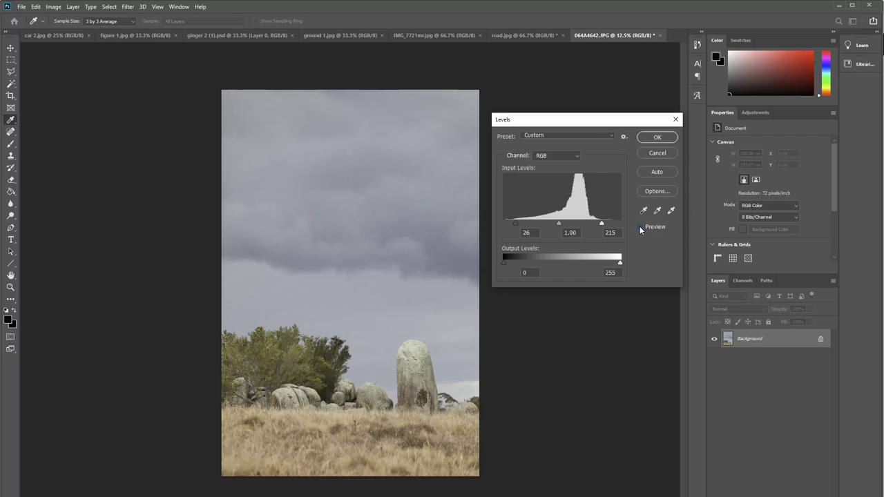
pyautogui.click(640, 227)
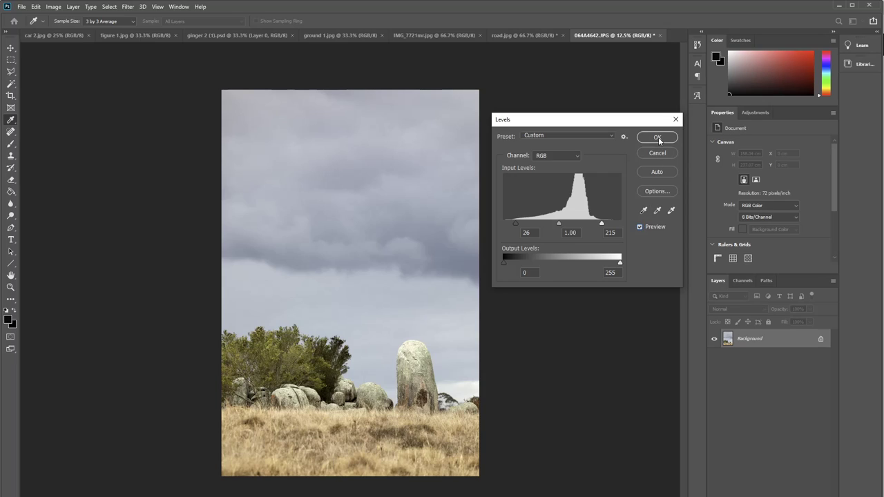
pyautogui.click(639, 228)
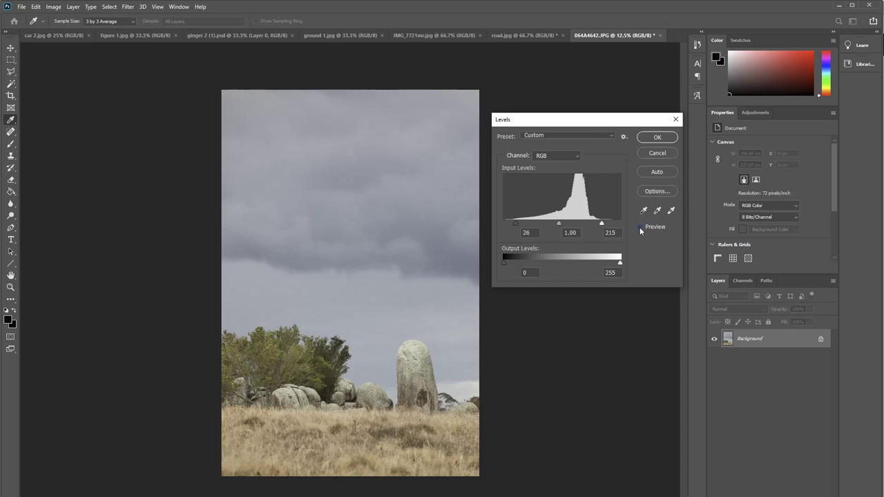
pyautogui.click(638, 227)
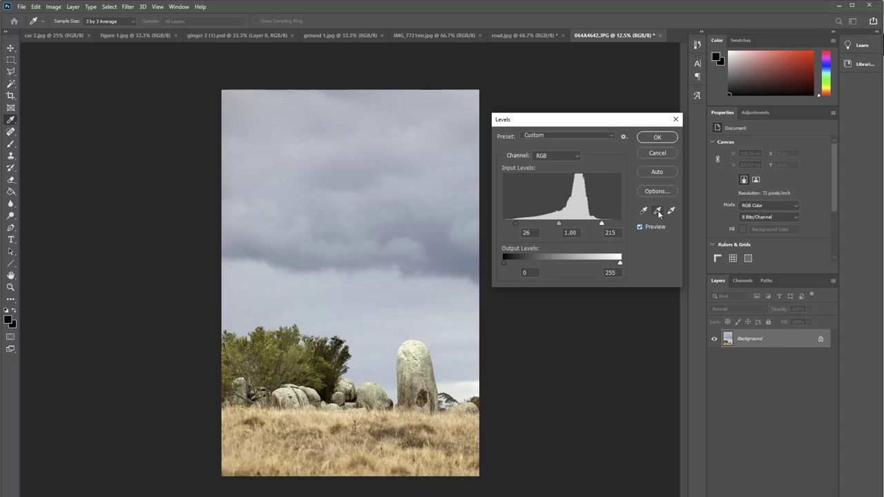
pyautogui.click(657, 137)
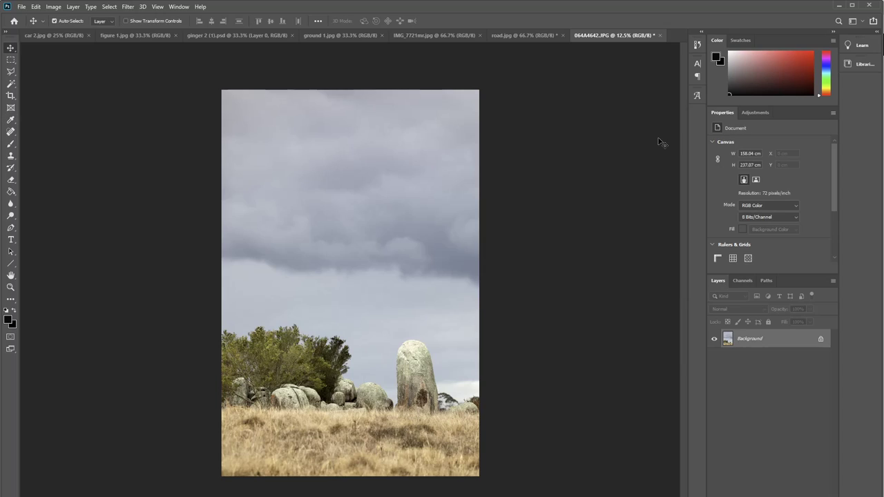
pyautogui.click(53, 9)
pyautogui.moveTo(59, 31)
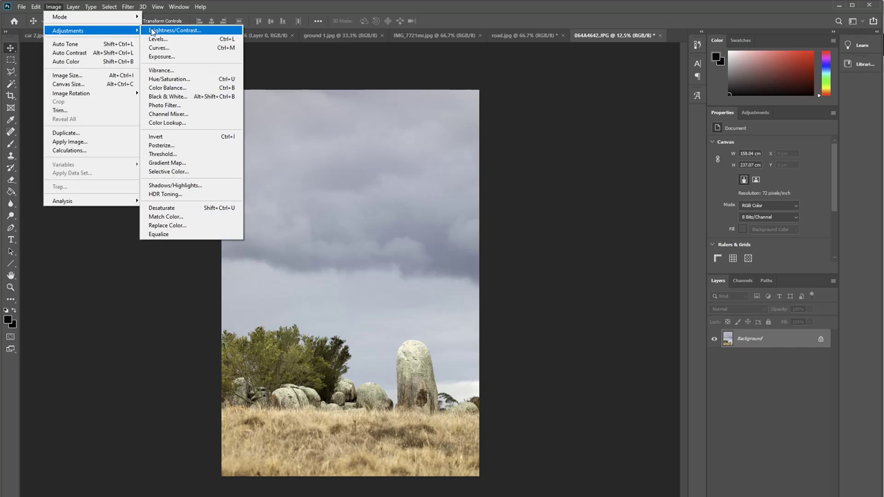
pyautogui.click(158, 39)
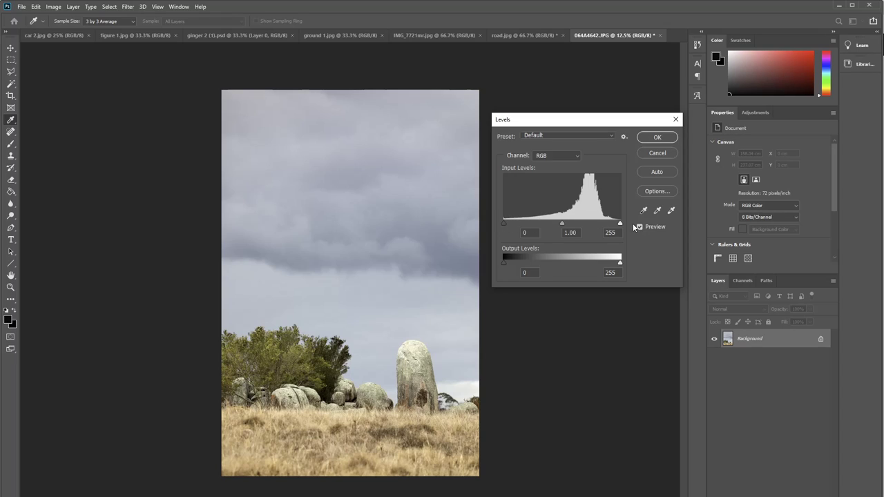
pyautogui.click(658, 154)
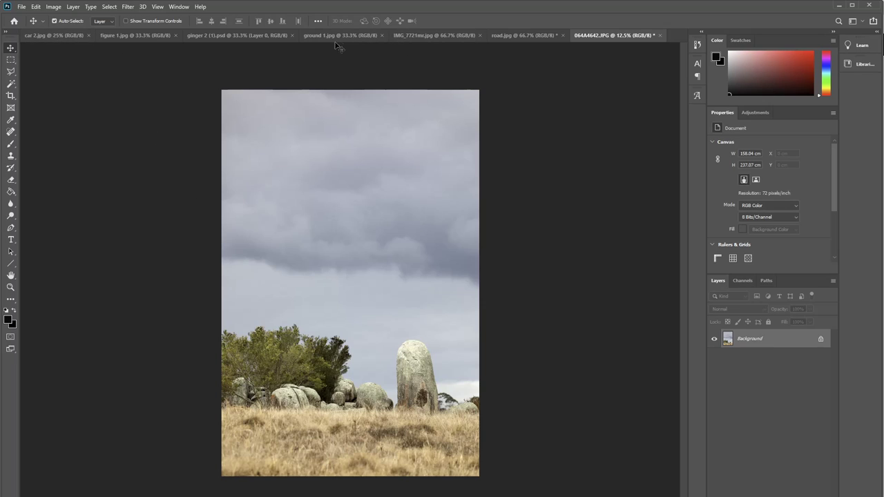
# - Switch through ginger 2 (1).psd and figure 1.jpg to the ground 1.jpg pavement photo
pyautogui.click(257, 35)
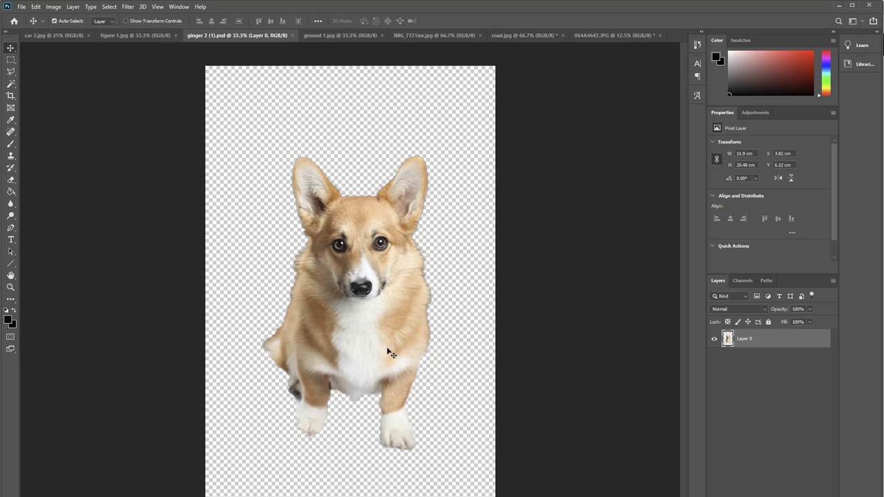
pyautogui.click(141, 34)
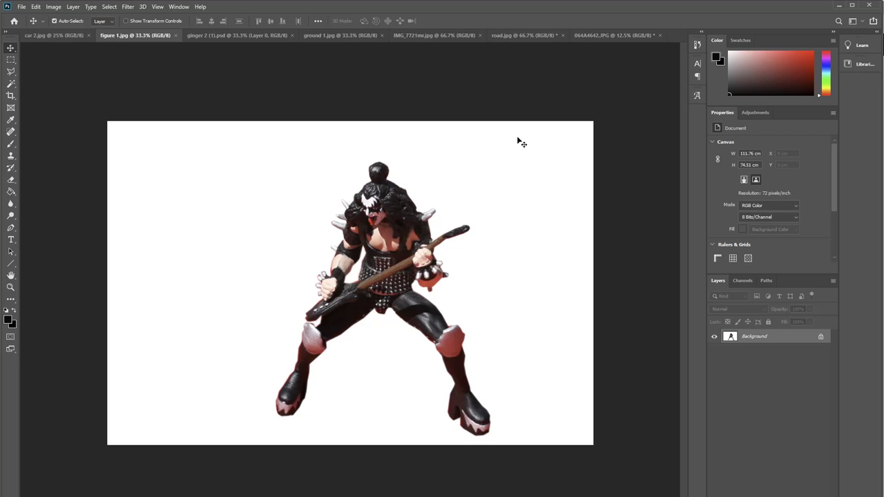
pyautogui.click(337, 35)
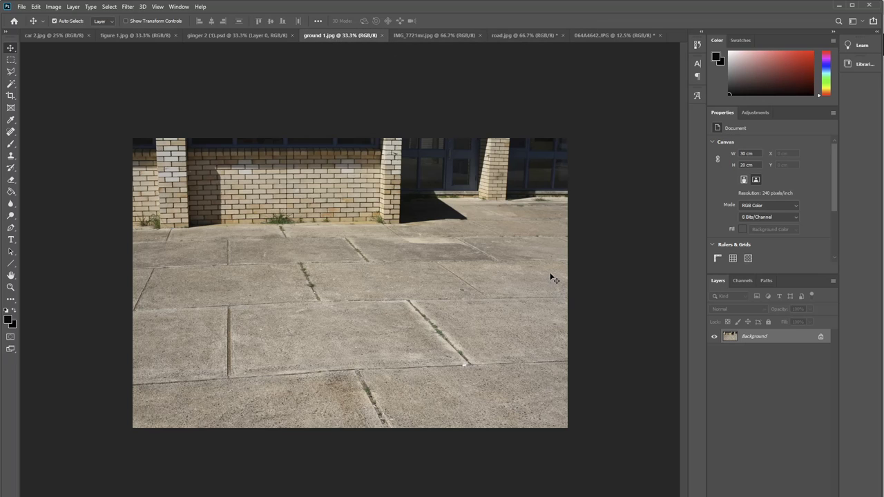
pyautogui.click(54, 7)
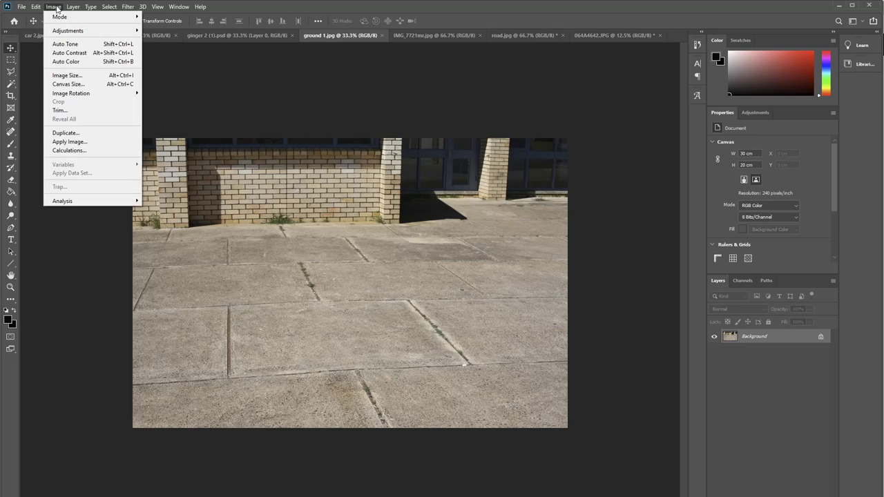
pyautogui.click(68, 75)
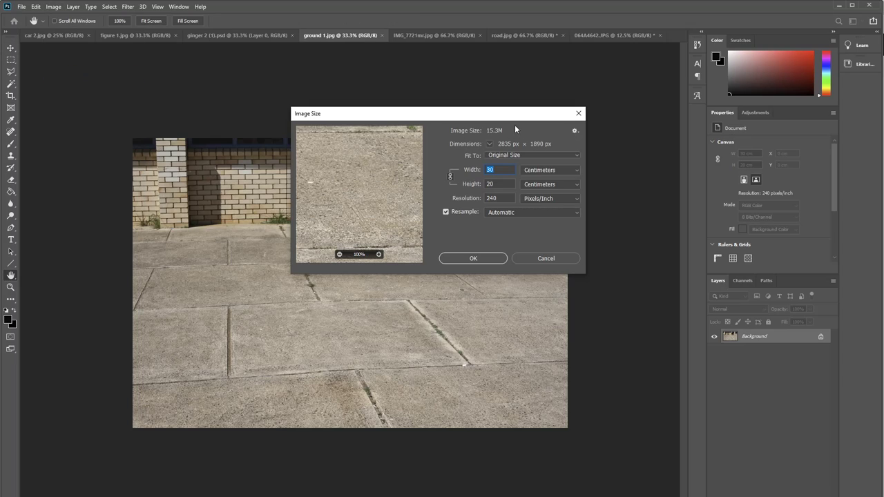
pyautogui.moveTo(502, 119); pyautogui.dragTo(741, 111)
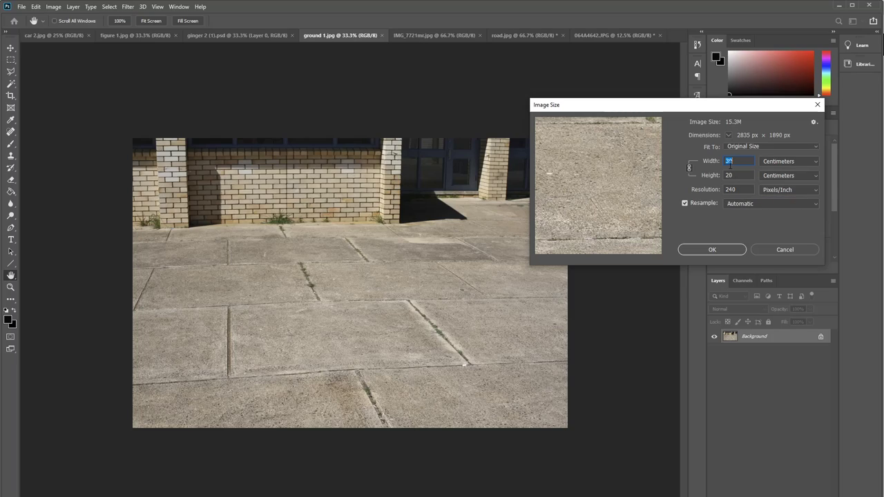
pyautogui.write('4')
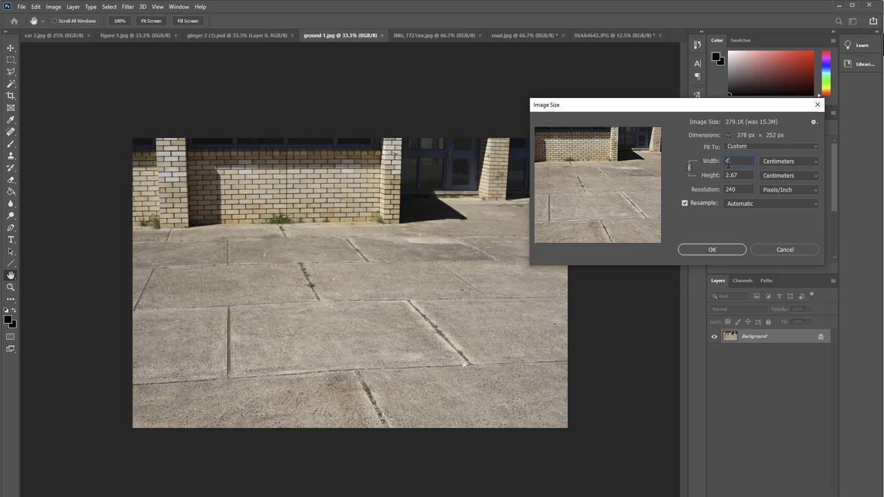
pyautogui.write('0')
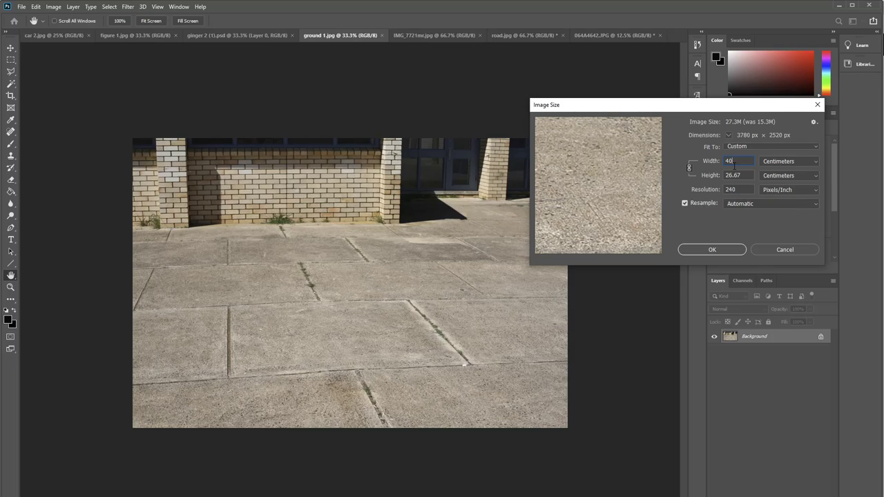
pyautogui.click(789, 246)
pyautogui.press('v')
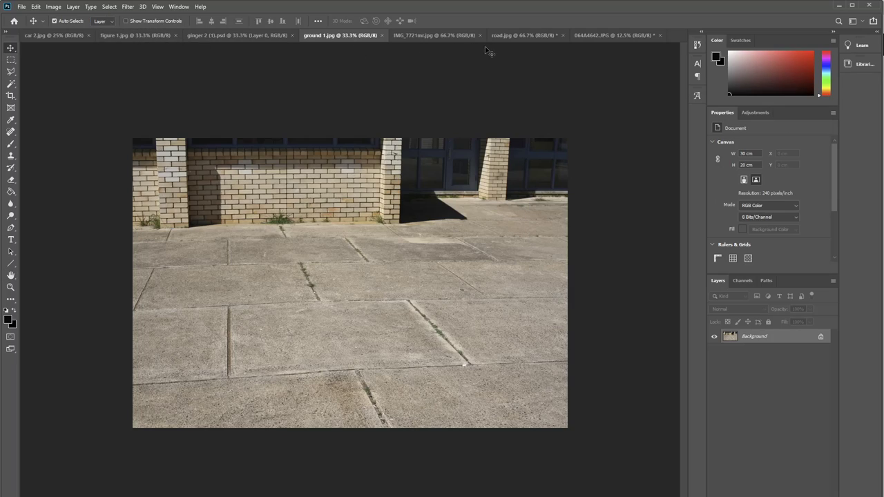
# - Resize 064A4642.JPG in Image Size to 240 ppi with a 30 cm height (20 cm wide)
pyautogui.click(594, 36)
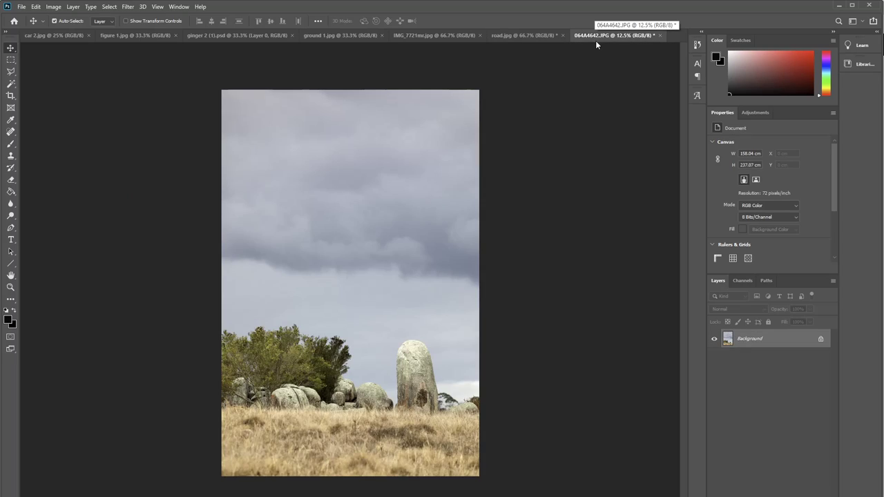
pyautogui.click(54, 7)
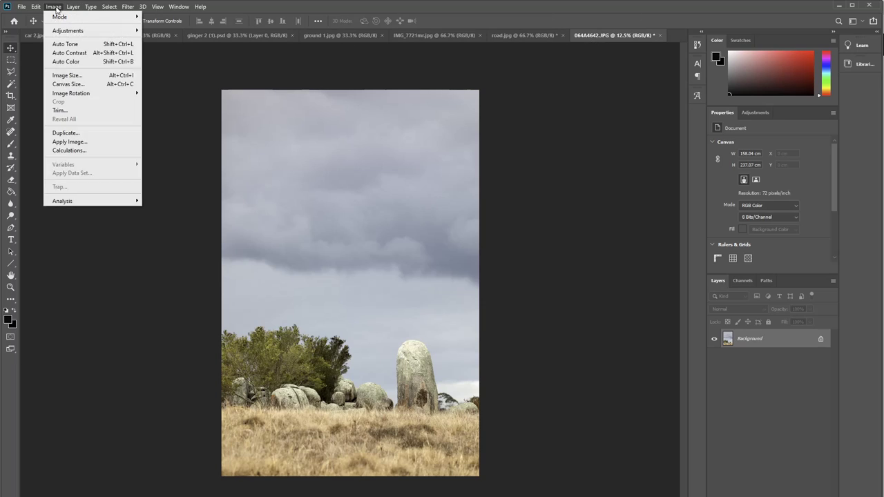
pyautogui.click(67, 76)
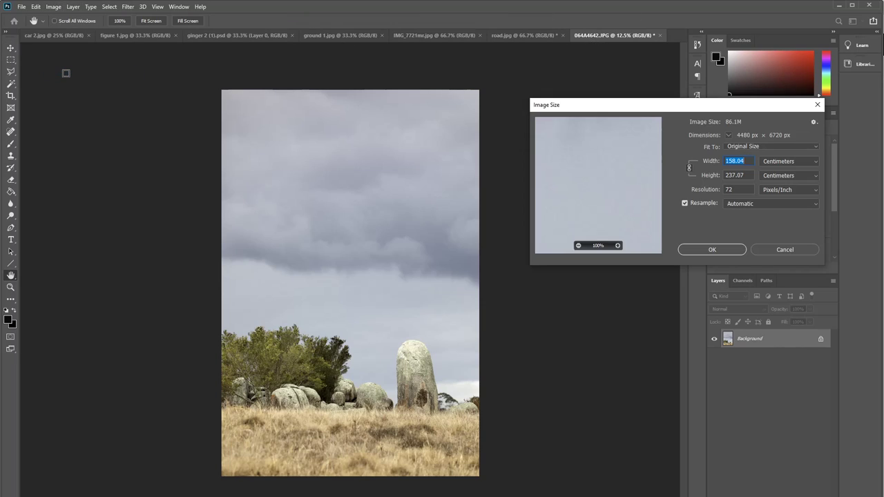
pyautogui.doubleClick(728, 190)
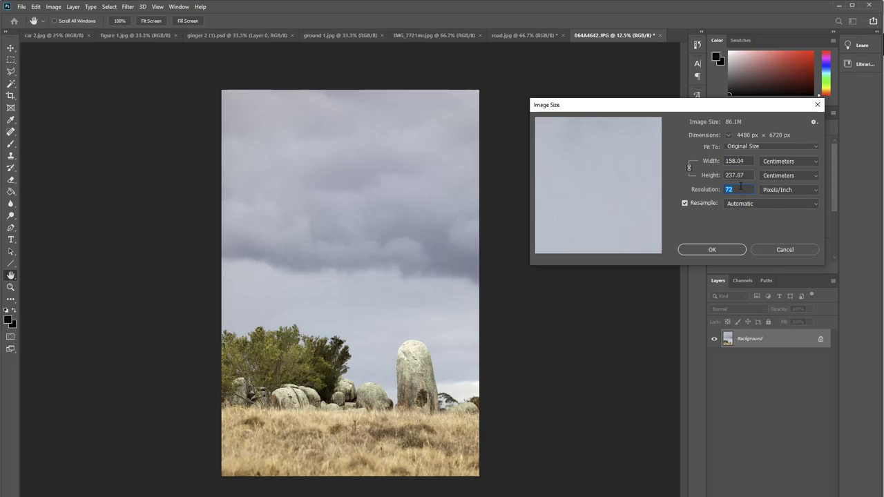
pyautogui.write('240')
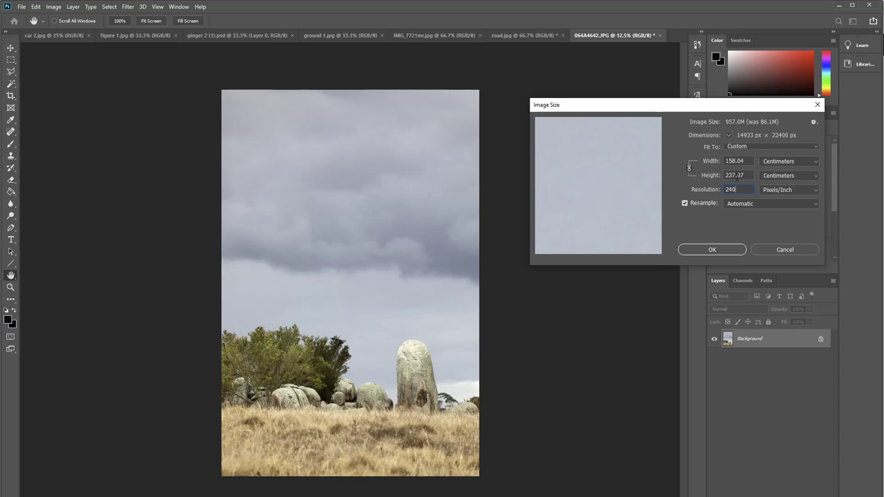
pyautogui.moveTo(748, 176); pyautogui.dragTo(726, 176)
pyautogui.write('30')
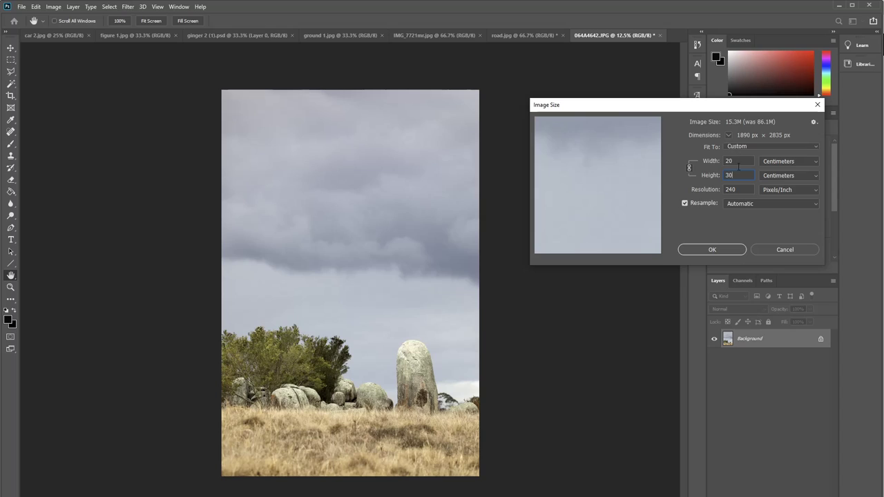
pyautogui.click(712, 250)
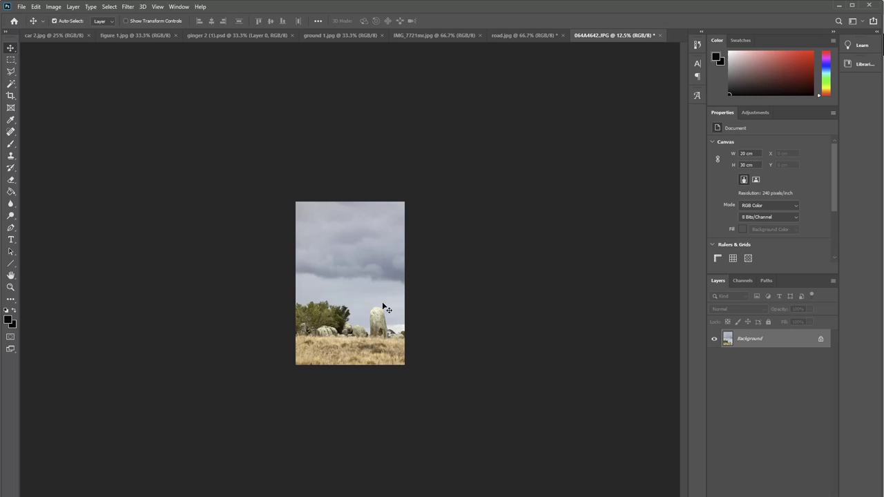
# - Zoom in to 100% to check the resized photo's detail, zoom out, then fit it to the window
pyautogui.press('ctrl')
pyautogui.hotkey('ctrl', '+')
pyautogui.hotkey('ctrl', '+')
pyautogui.hotkey('ctrl', '+')
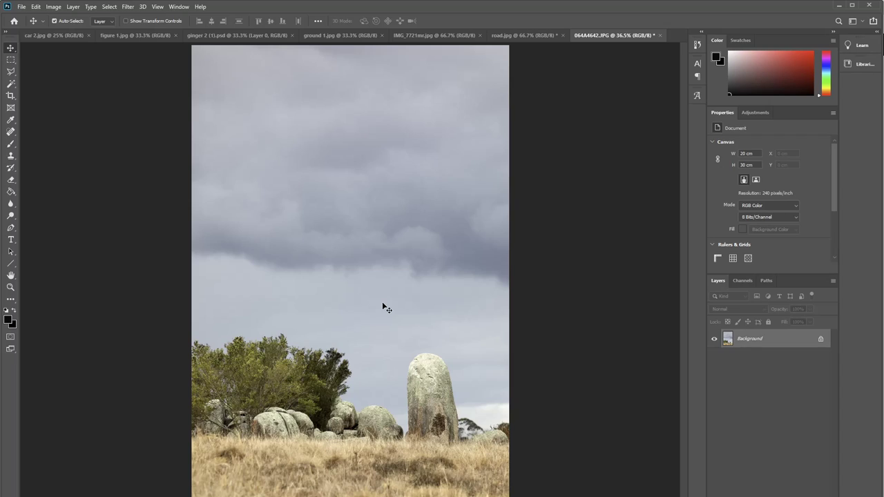
pyautogui.press('ctrl')
pyautogui.hotkey('ctrl', '+')
pyautogui.hotkey('ctrl', '+')
pyautogui.hotkey('ctrl', '+')
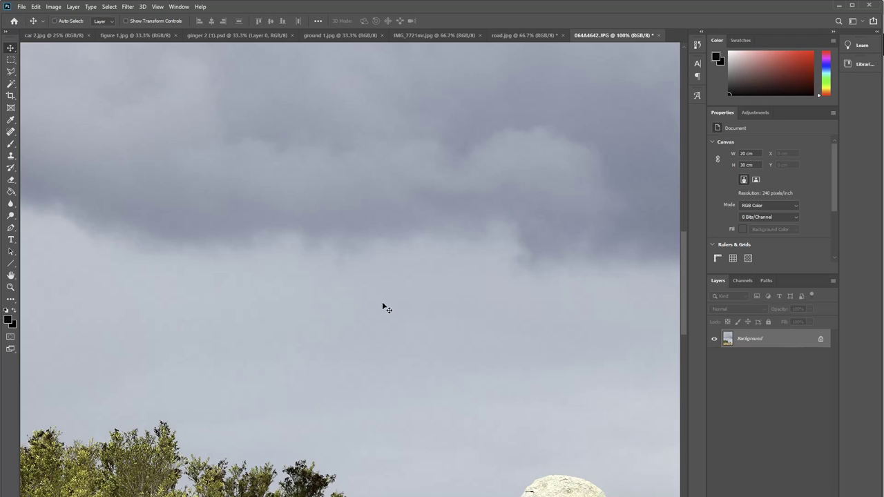
pyautogui.hotkey('ctrl', '-')
pyautogui.hotkey('ctrl', '-')
pyautogui.hotkey('ctrl', '-')
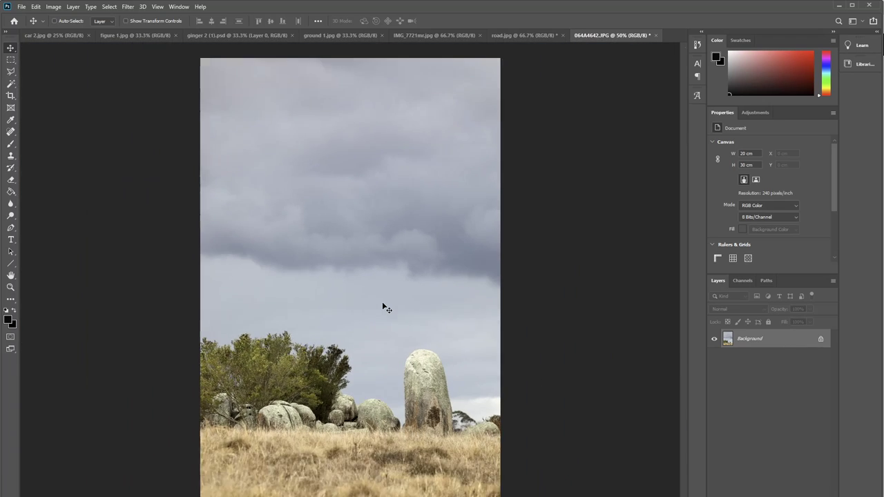
pyautogui.hotkey('ctrl', '-')
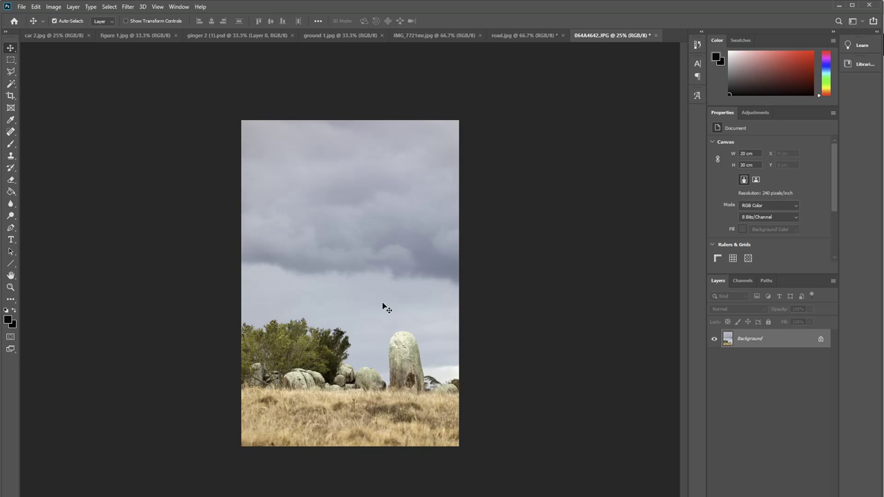
pyautogui.hotkey('ctrl', '0')
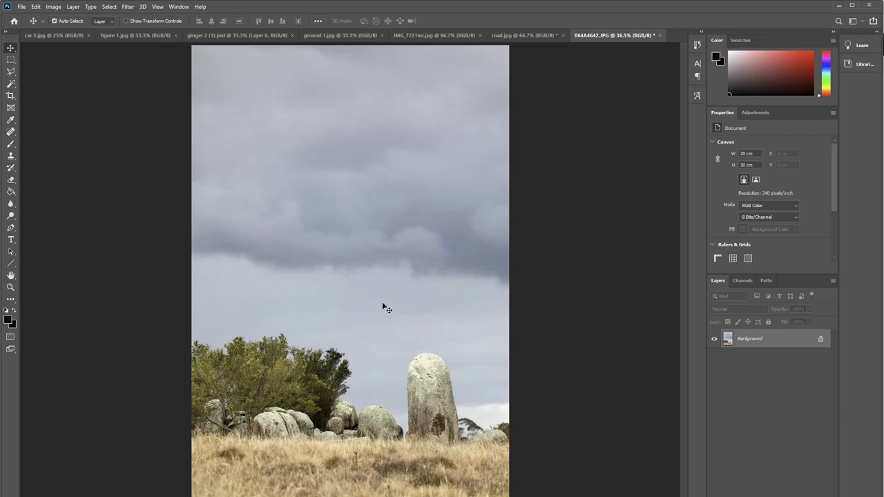
# - Resize car 2.jpg in Image Size to 240 ppi and 30 cm width
pyautogui.click(54, 34)
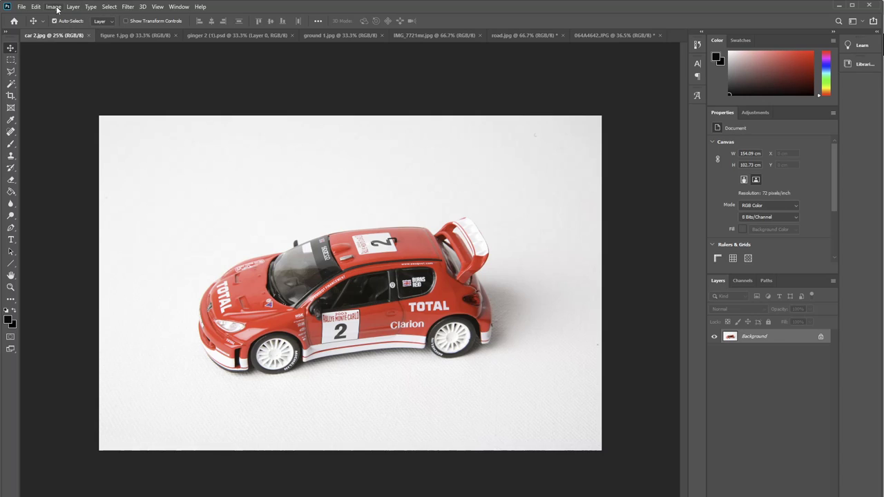
pyautogui.click(56, 7)
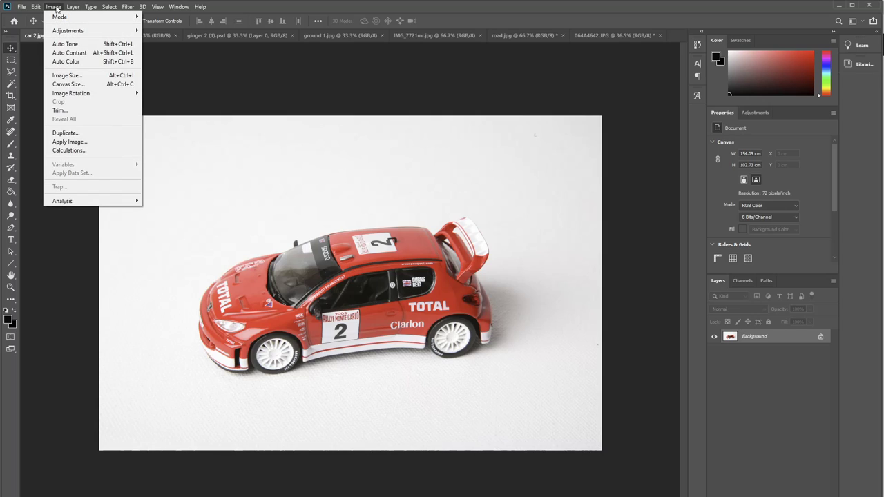
pyautogui.click(67, 76)
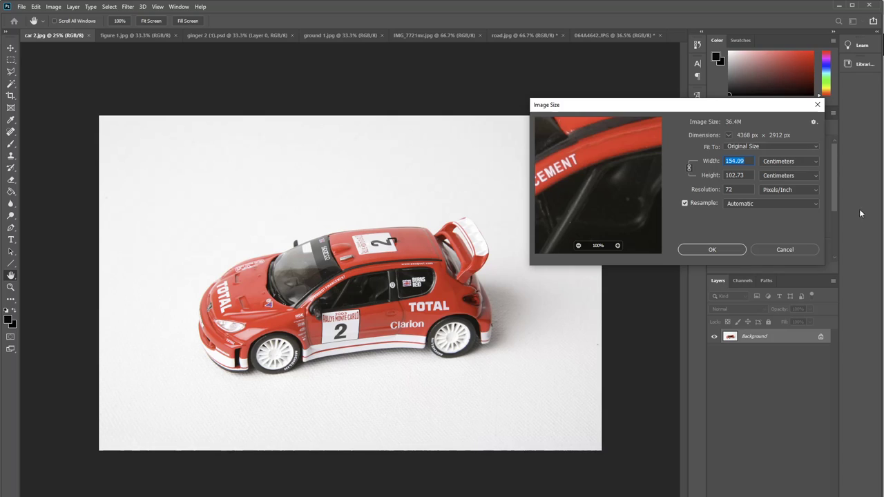
pyautogui.doubleClick(728, 189)
pyautogui.write('240')
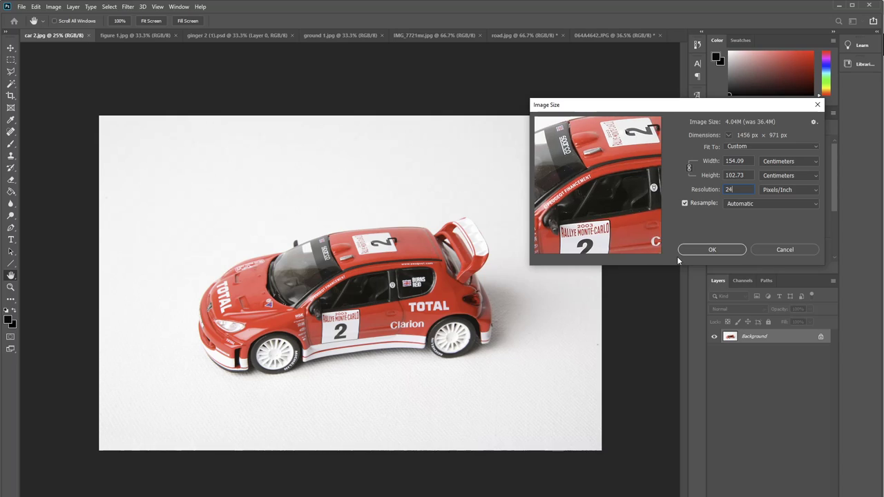
pyautogui.hotkey('shift', 'Tab')
pyautogui.hotkey('shift', 'Tab')
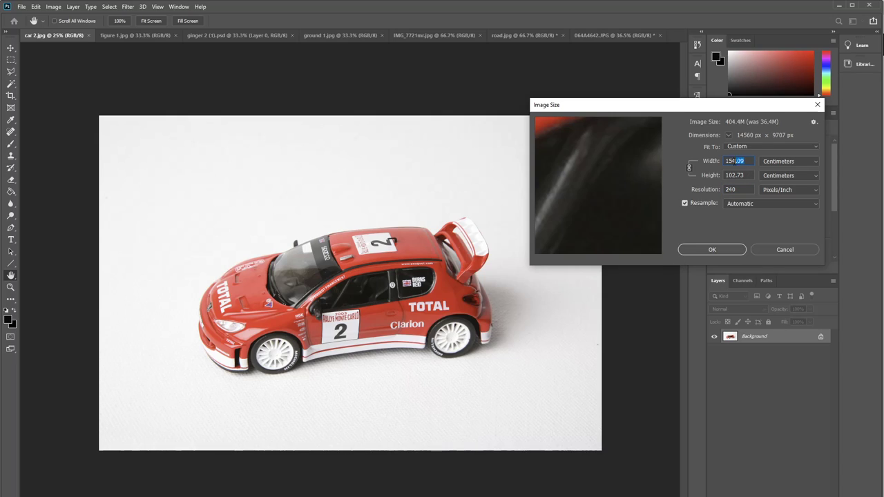
pyautogui.write('30')
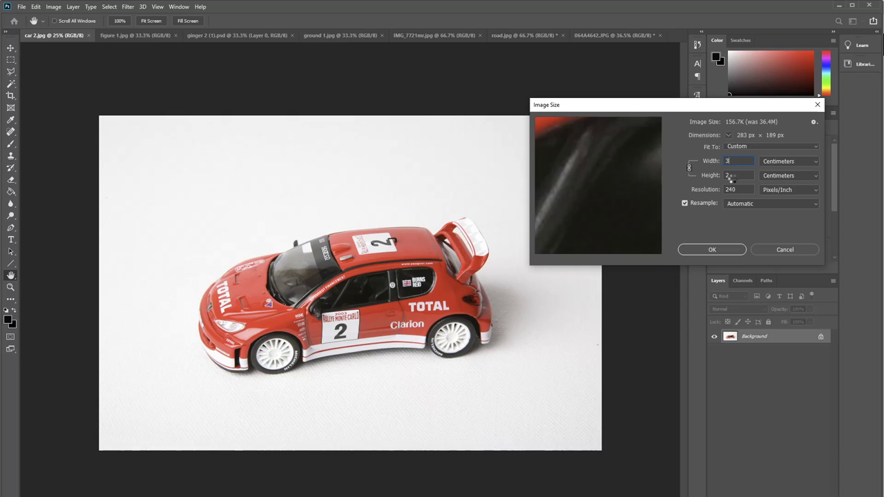
pyautogui.click(714, 250)
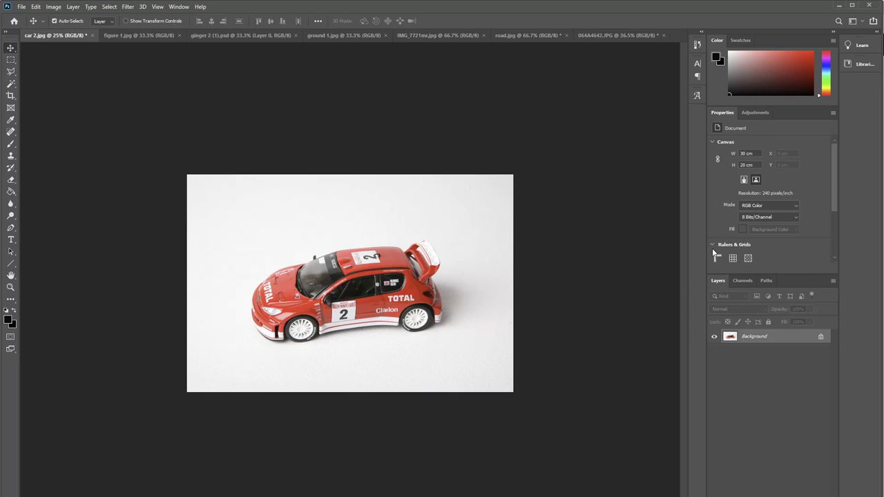
# - Resize figure 1.jpg in Image Size to 240 ppi and 30 cm width
pyautogui.click(125, 35)
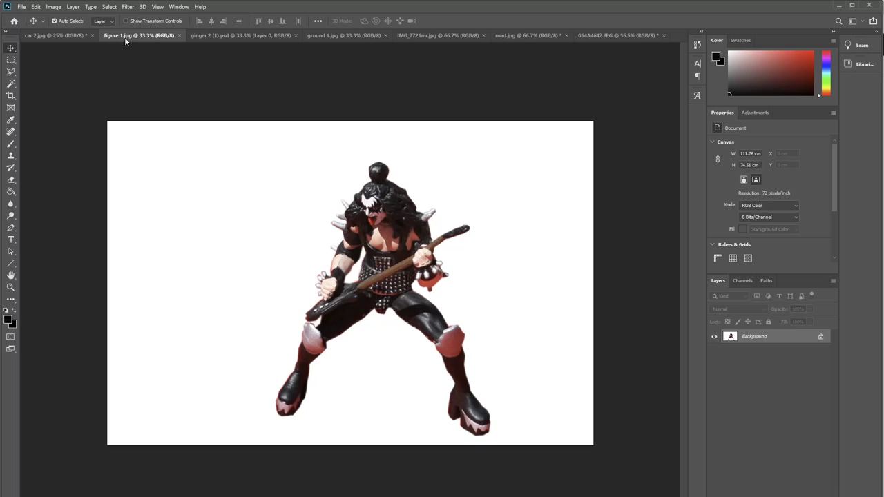
pyautogui.click(53, 6)
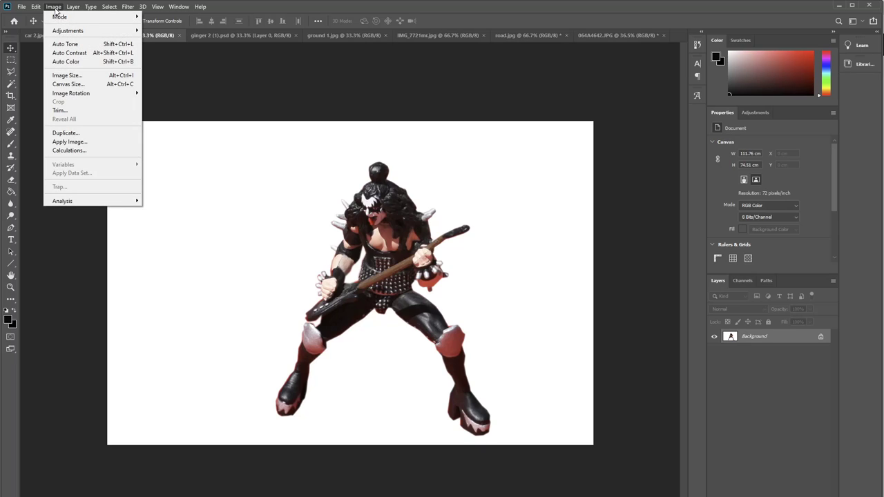
pyautogui.click(68, 75)
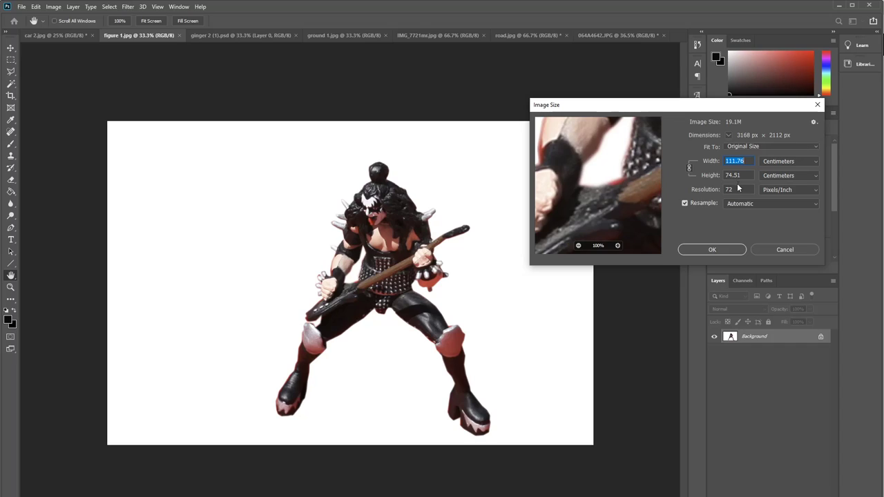
pyautogui.doubleClick(729, 191)
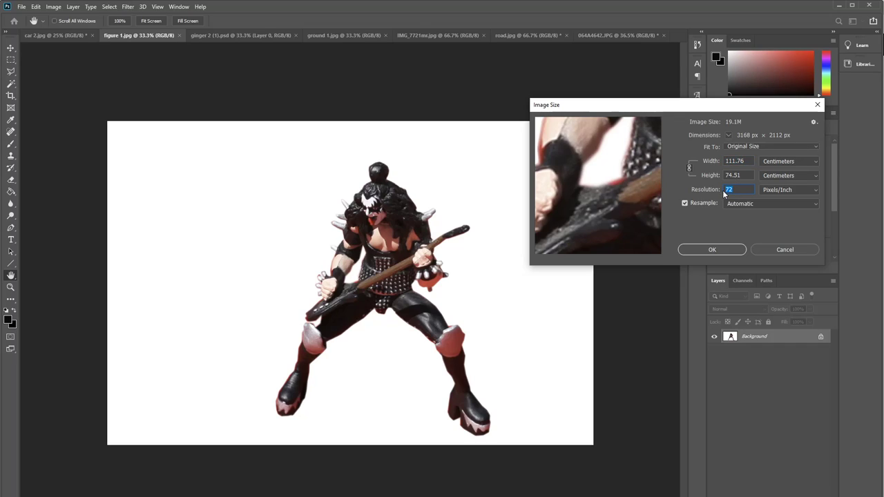
pyautogui.write('240')
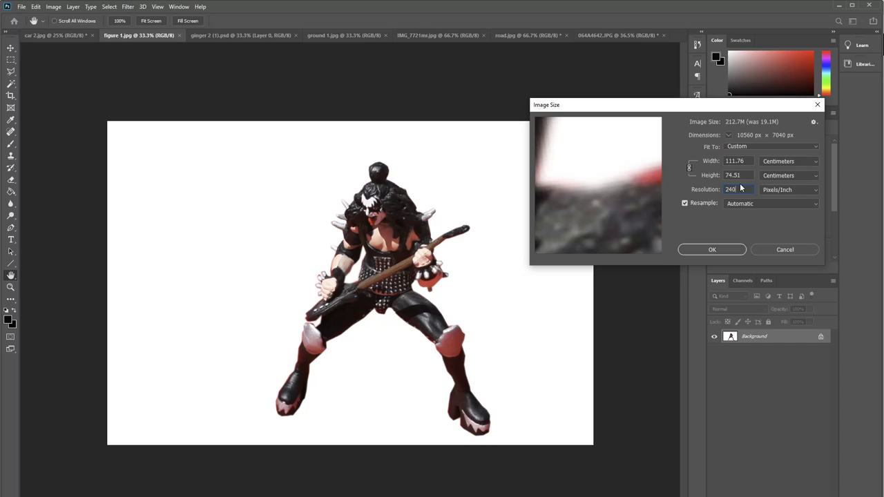
pyautogui.moveTo(746, 161); pyautogui.dragTo(726, 161)
pyautogui.write('30')
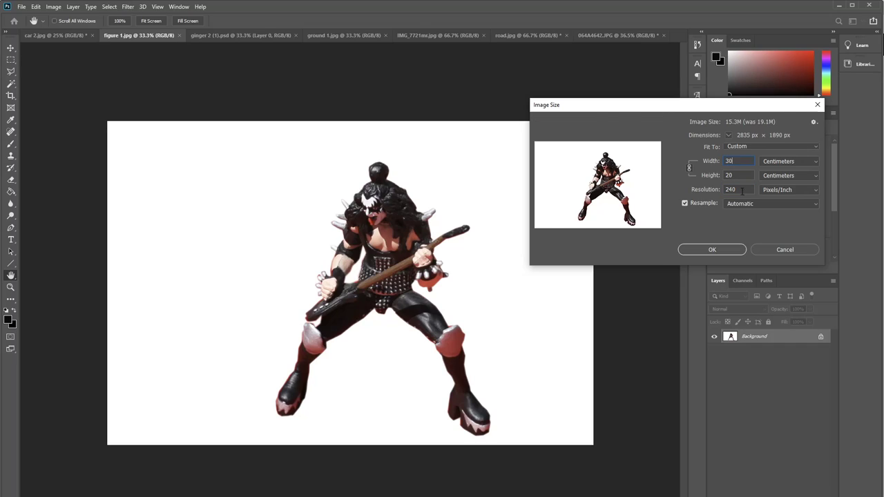
pyautogui.click(713, 250)
pyautogui.press('v')
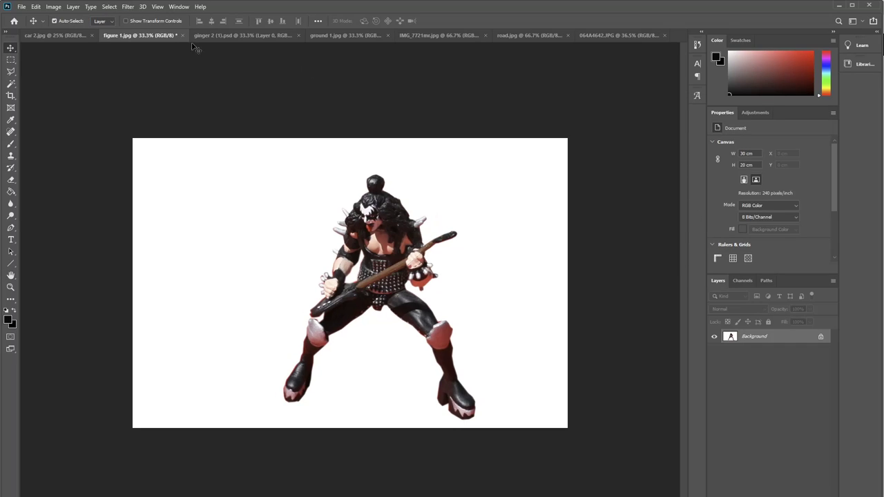
# - Check in Image Size that the dog photo ginger 2 (1).psd is 20 × 30 cm at 240 ppi, leaving it unchanged
pyautogui.click(213, 38)
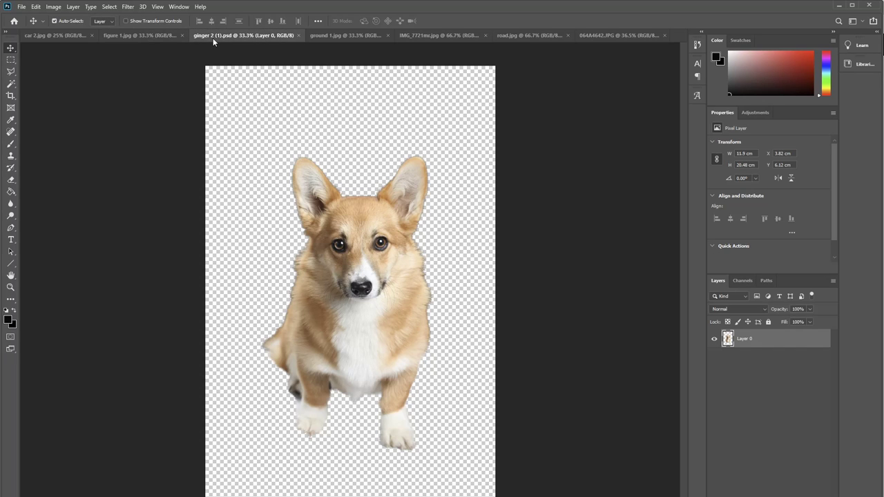
pyautogui.click(58, 8)
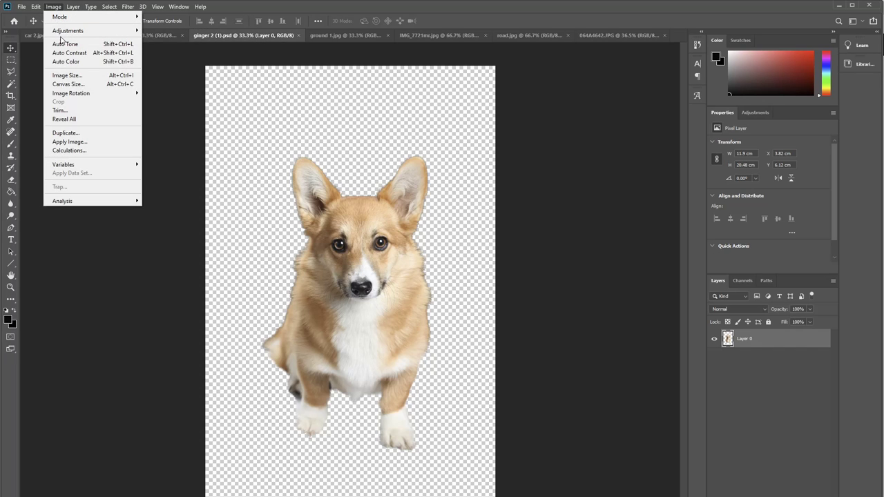
pyautogui.click(67, 75)
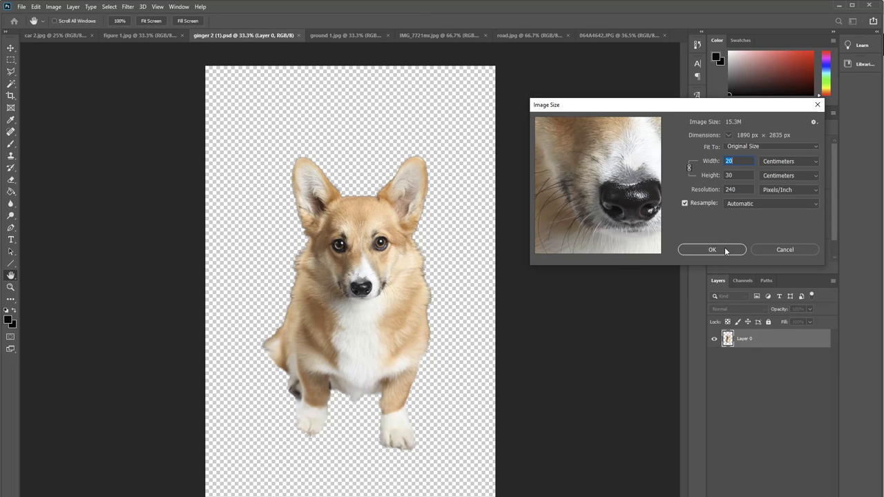
pyautogui.click(787, 250)
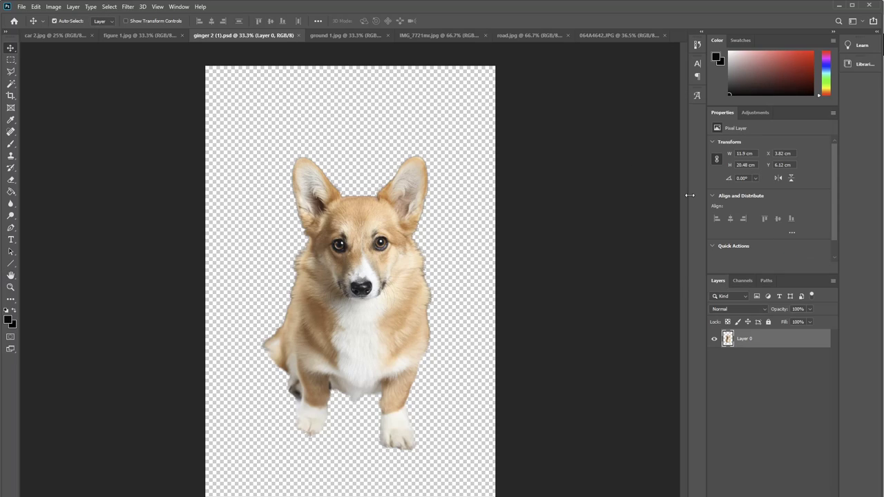
# - Confirm the ground 1.jpg photo is 30 × 20 cm at 240 ppi, then bring up the cockatoo photo
pyautogui.click(321, 34)
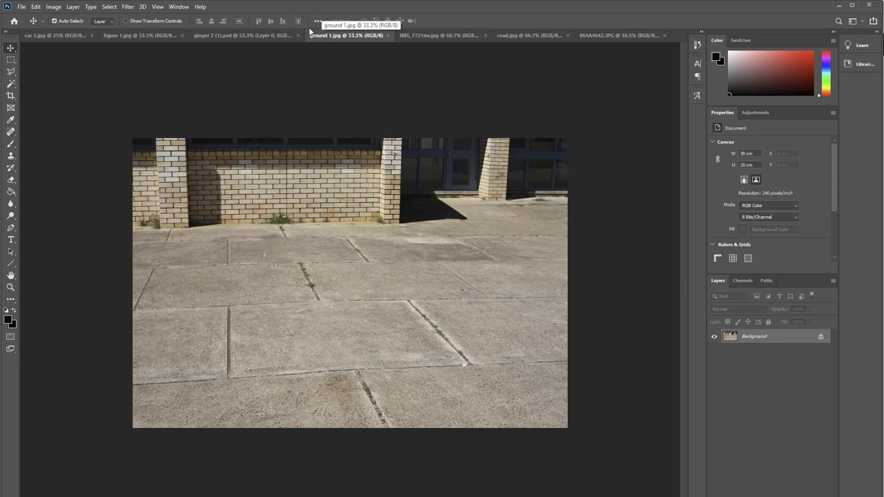
pyautogui.click(53, 7)
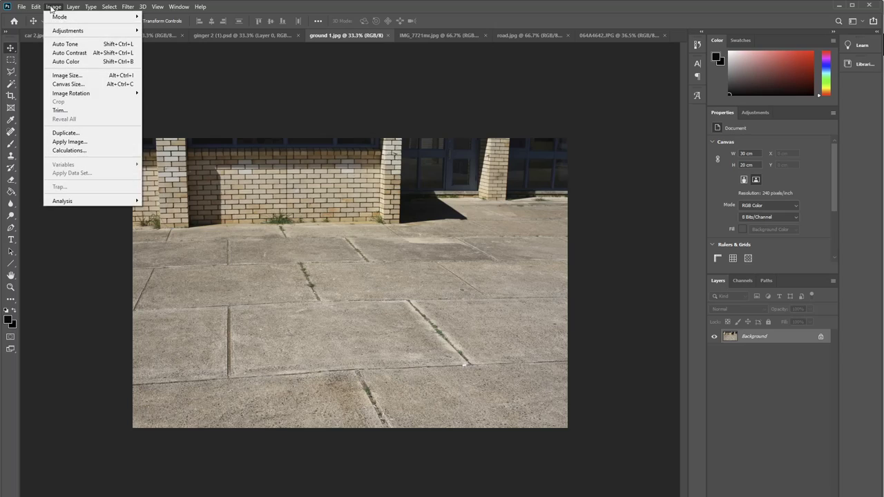
pyautogui.click(62, 75)
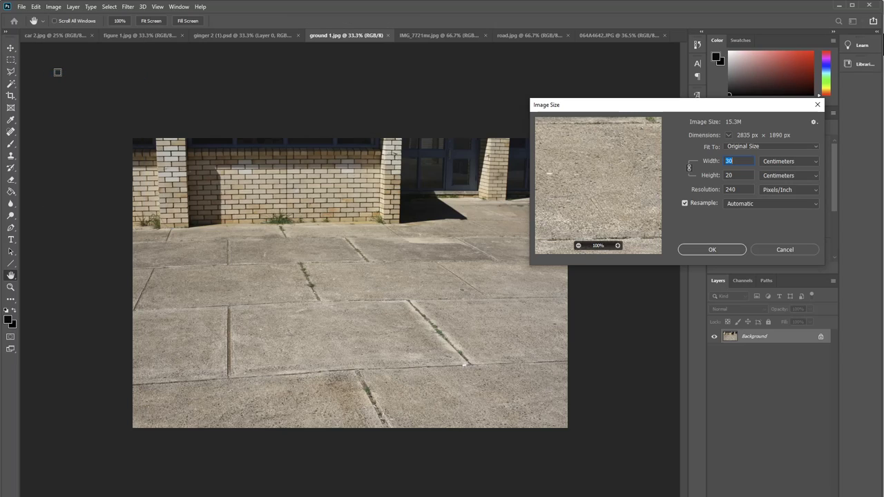
pyautogui.click(778, 248)
pyautogui.click(445, 37)
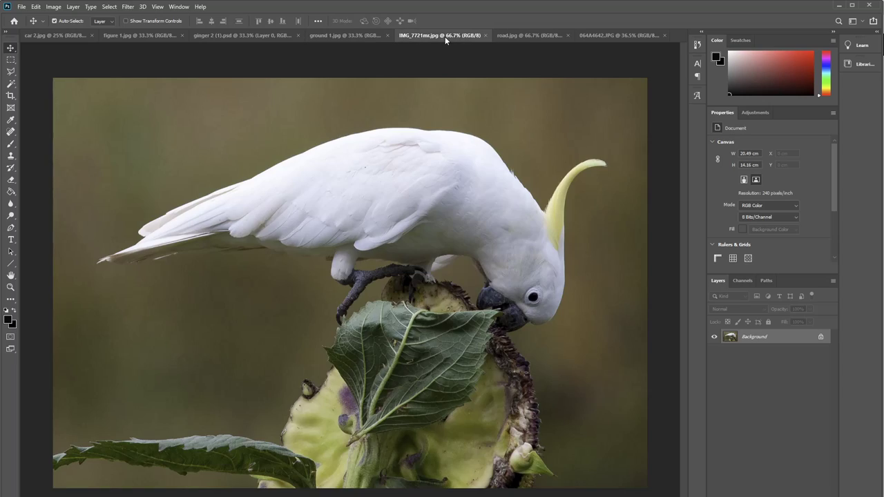
# - Resize IMG_7721mr.jpg to 30 cm wide (20.73 cm high) at 240 ppi and fit it in the window
pyautogui.click(54, 7)
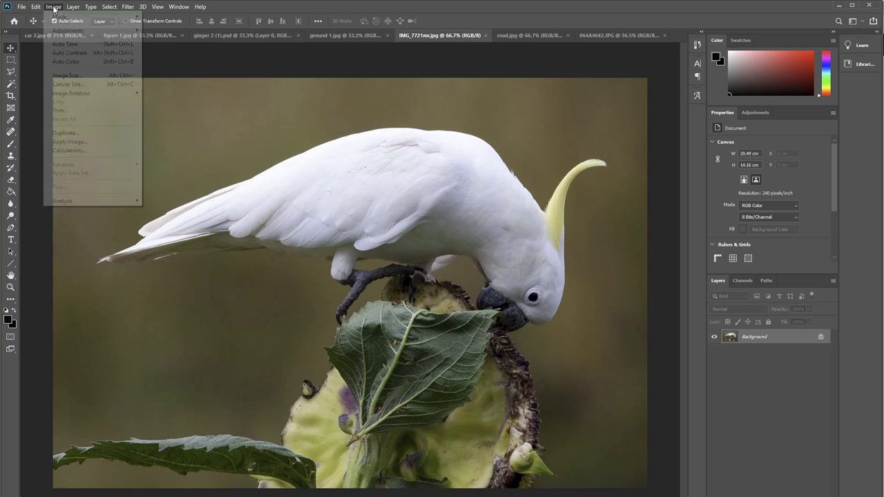
pyautogui.click(72, 77)
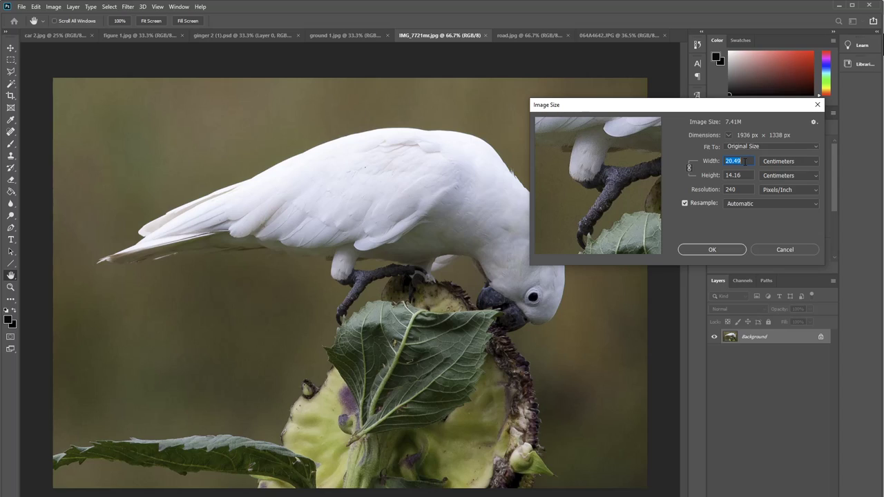
pyautogui.write('3')
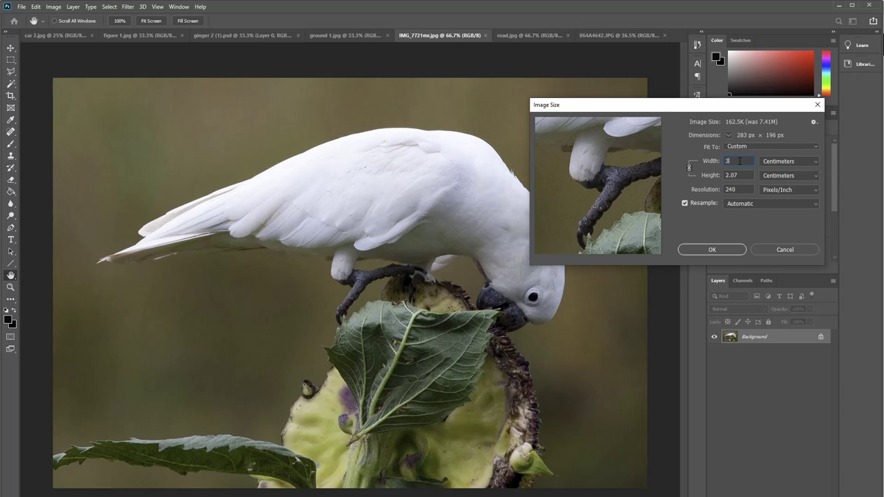
pyautogui.write('0')
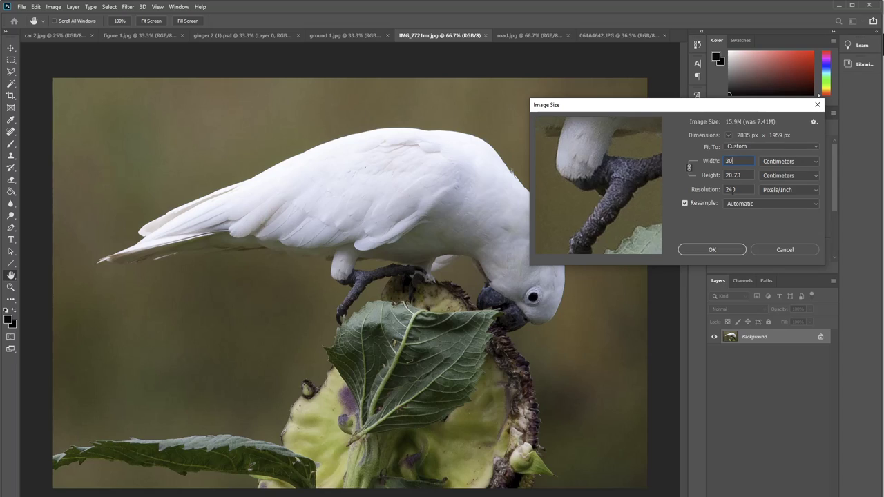
pyautogui.click(712, 250)
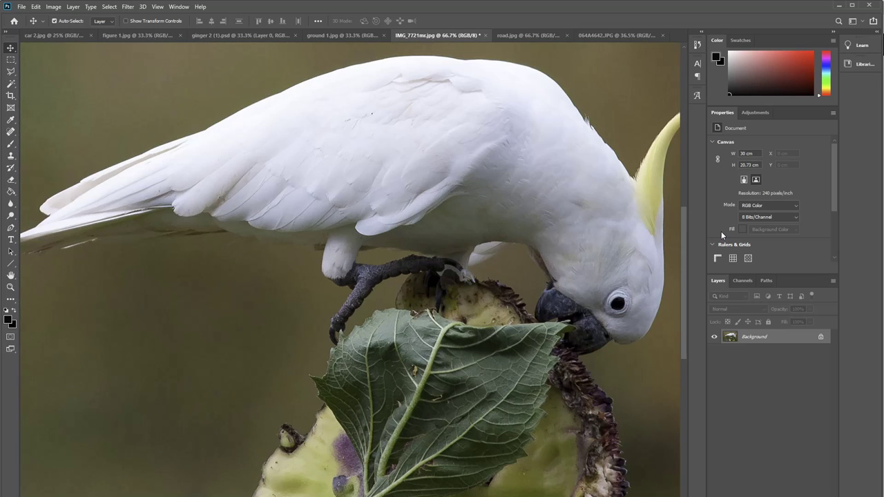
pyautogui.hotkey('ctrl', '0')
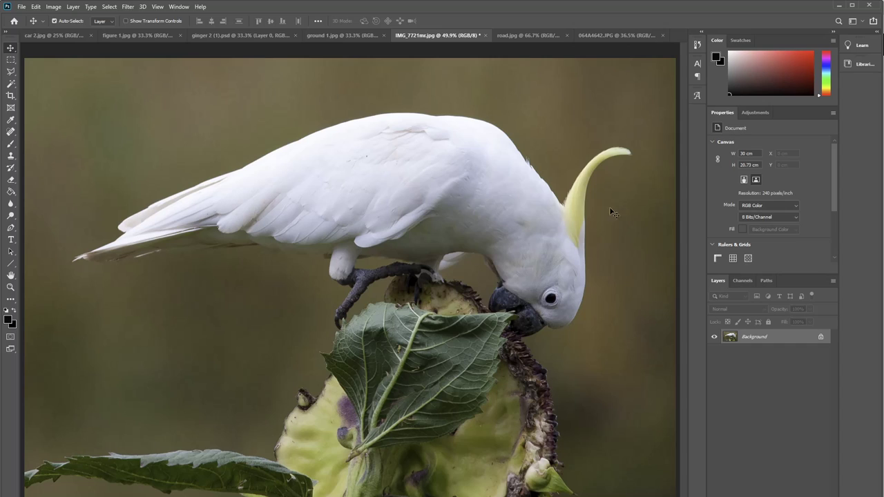
# - Resize road.jpg from 18 × 12 cm to 30 × 20 cm at 240 ppi and fit it on screen
pyautogui.click(512, 36)
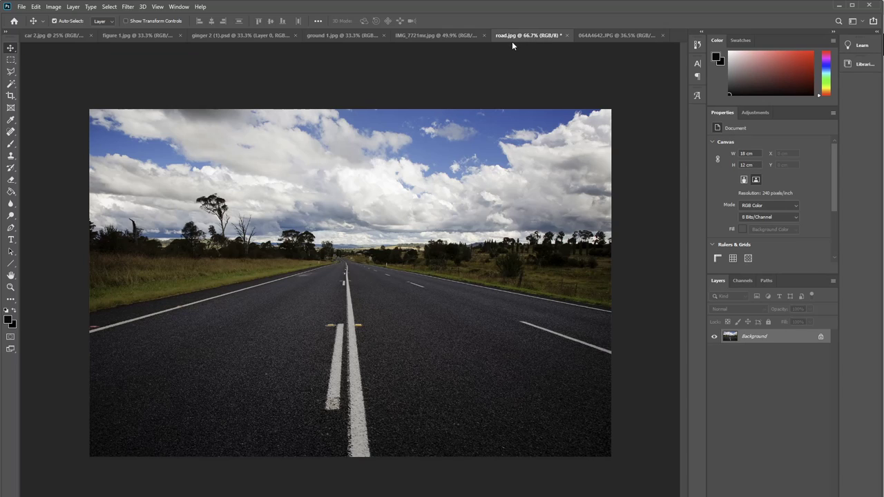
pyautogui.click(53, 6)
pyautogui.click(66, 76)
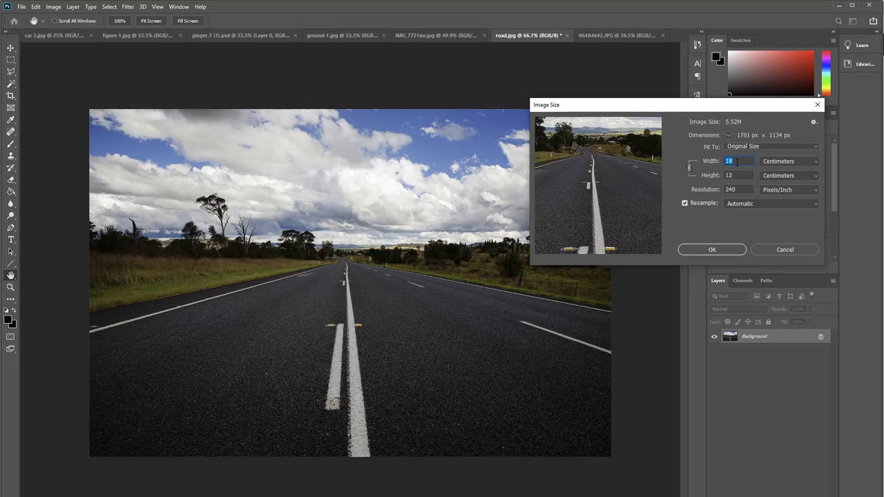
pyautogui.write('30')
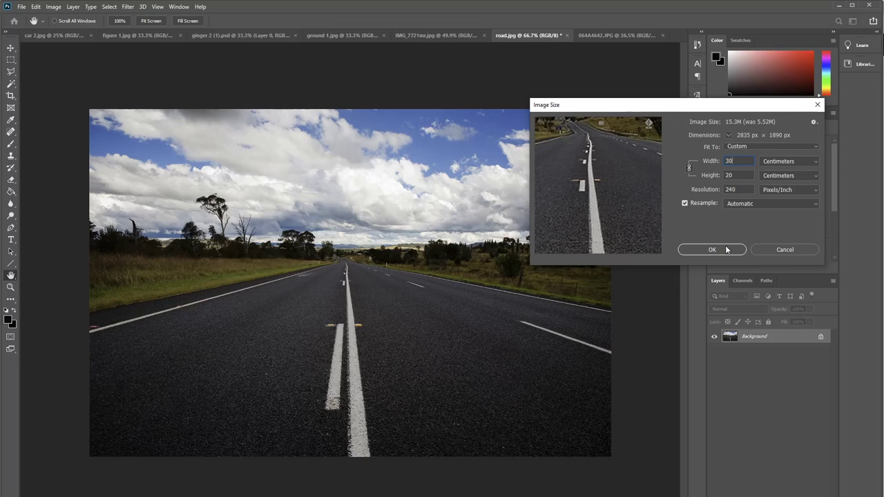
pyautogui.click(722, 248)
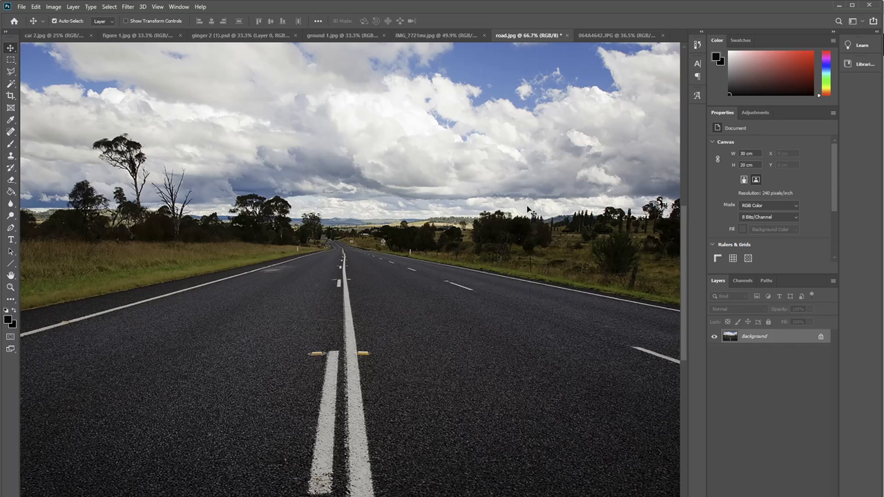
pyautogui.hotkey('ctrl', '0')
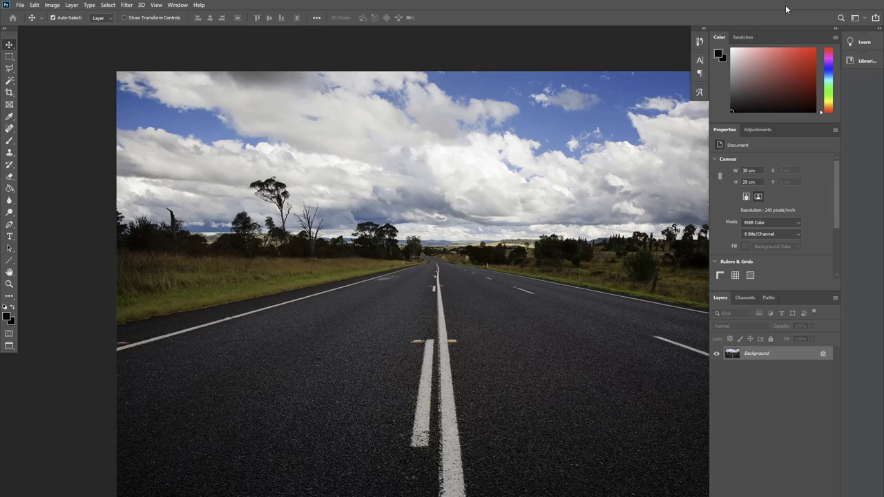
# - Zoom in on the road photo and back out again
pyautogui.hotkey('ctrl', '+')
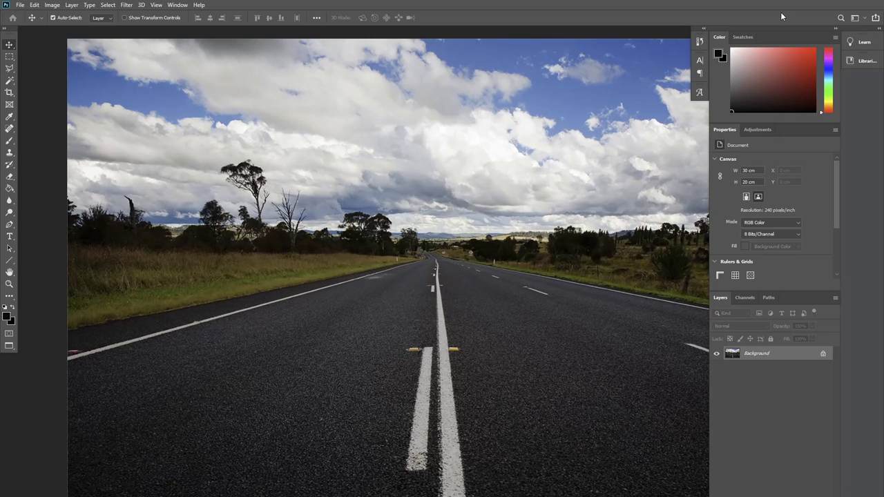
pyautogui.press('ctrl')
pyautogui.hotkey('ctrl', '-')
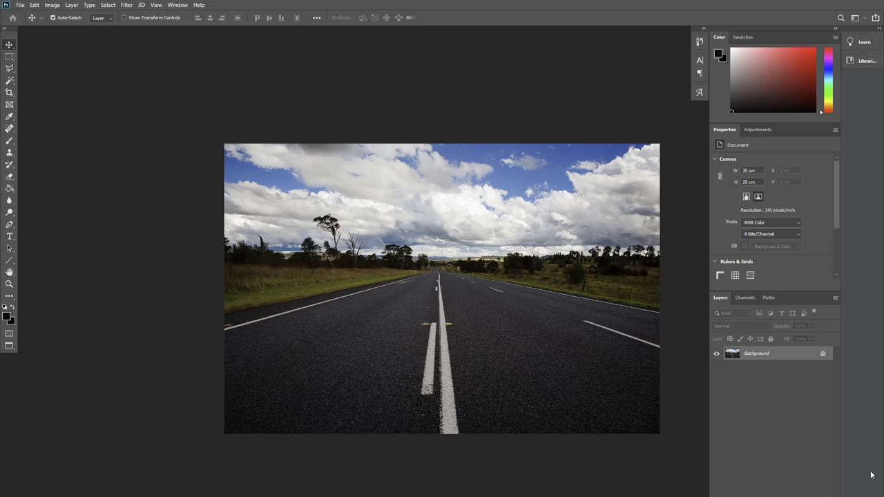
# - Toggle full-screen mode on and off, then minimize Photoshop and bring OBS to the front
pyautogui.press('f')
pyautogui.press('f')
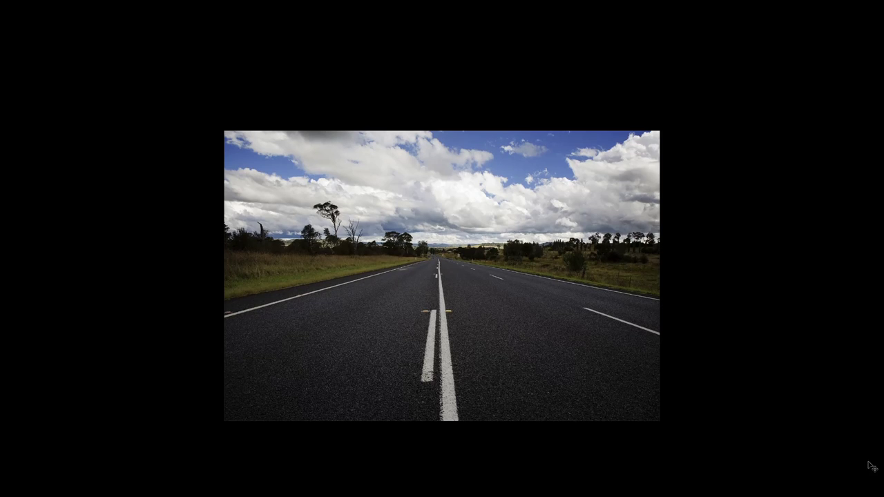
pyautogui.press('f')
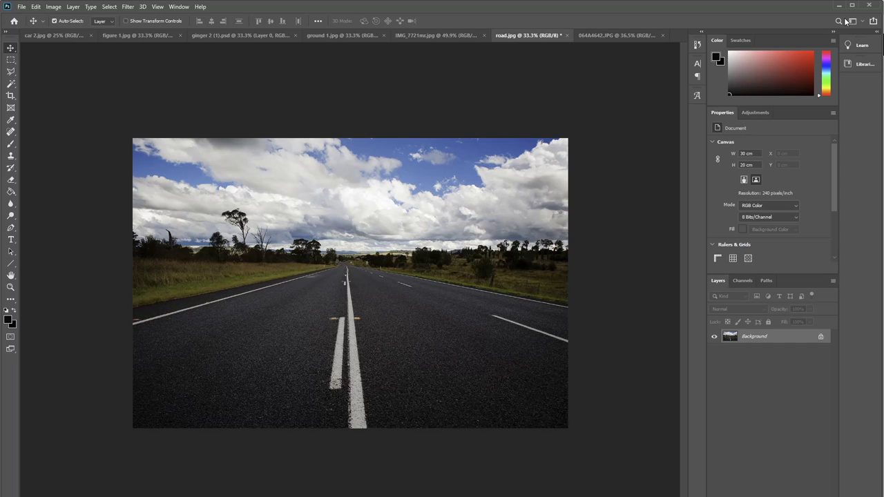
pyautogui.click(837, 5)
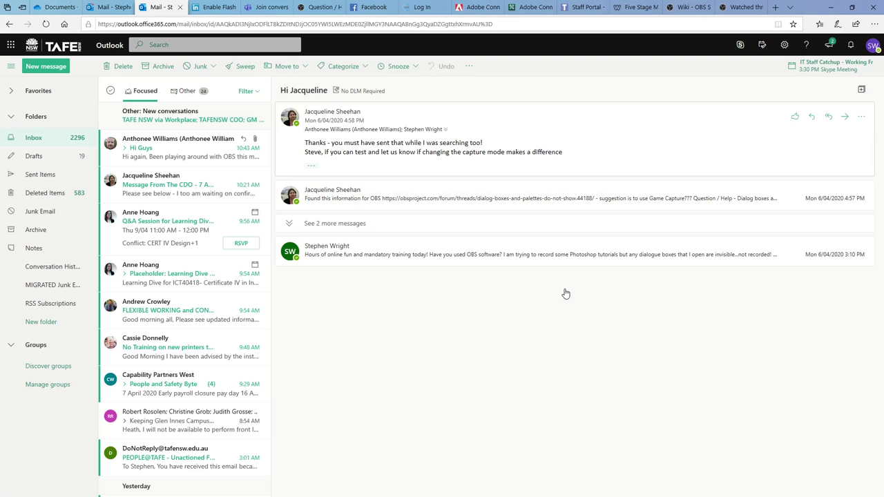
pyautogui.hotkey('alt', 'Tab')
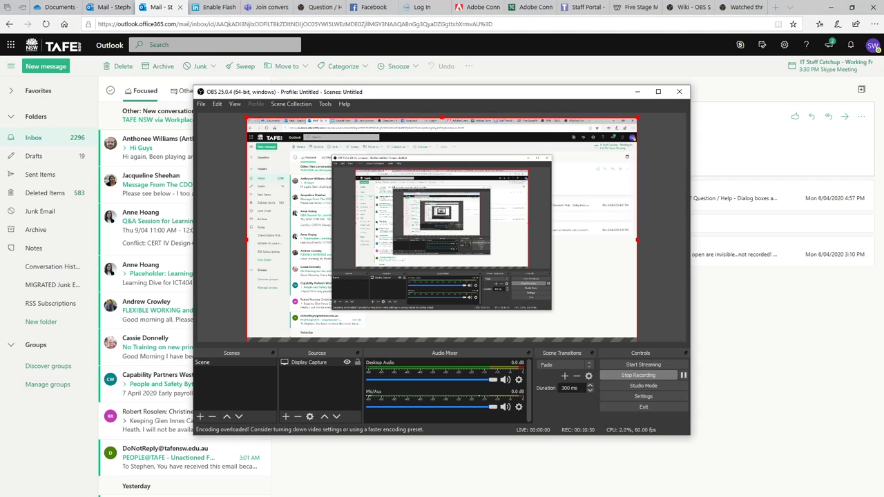